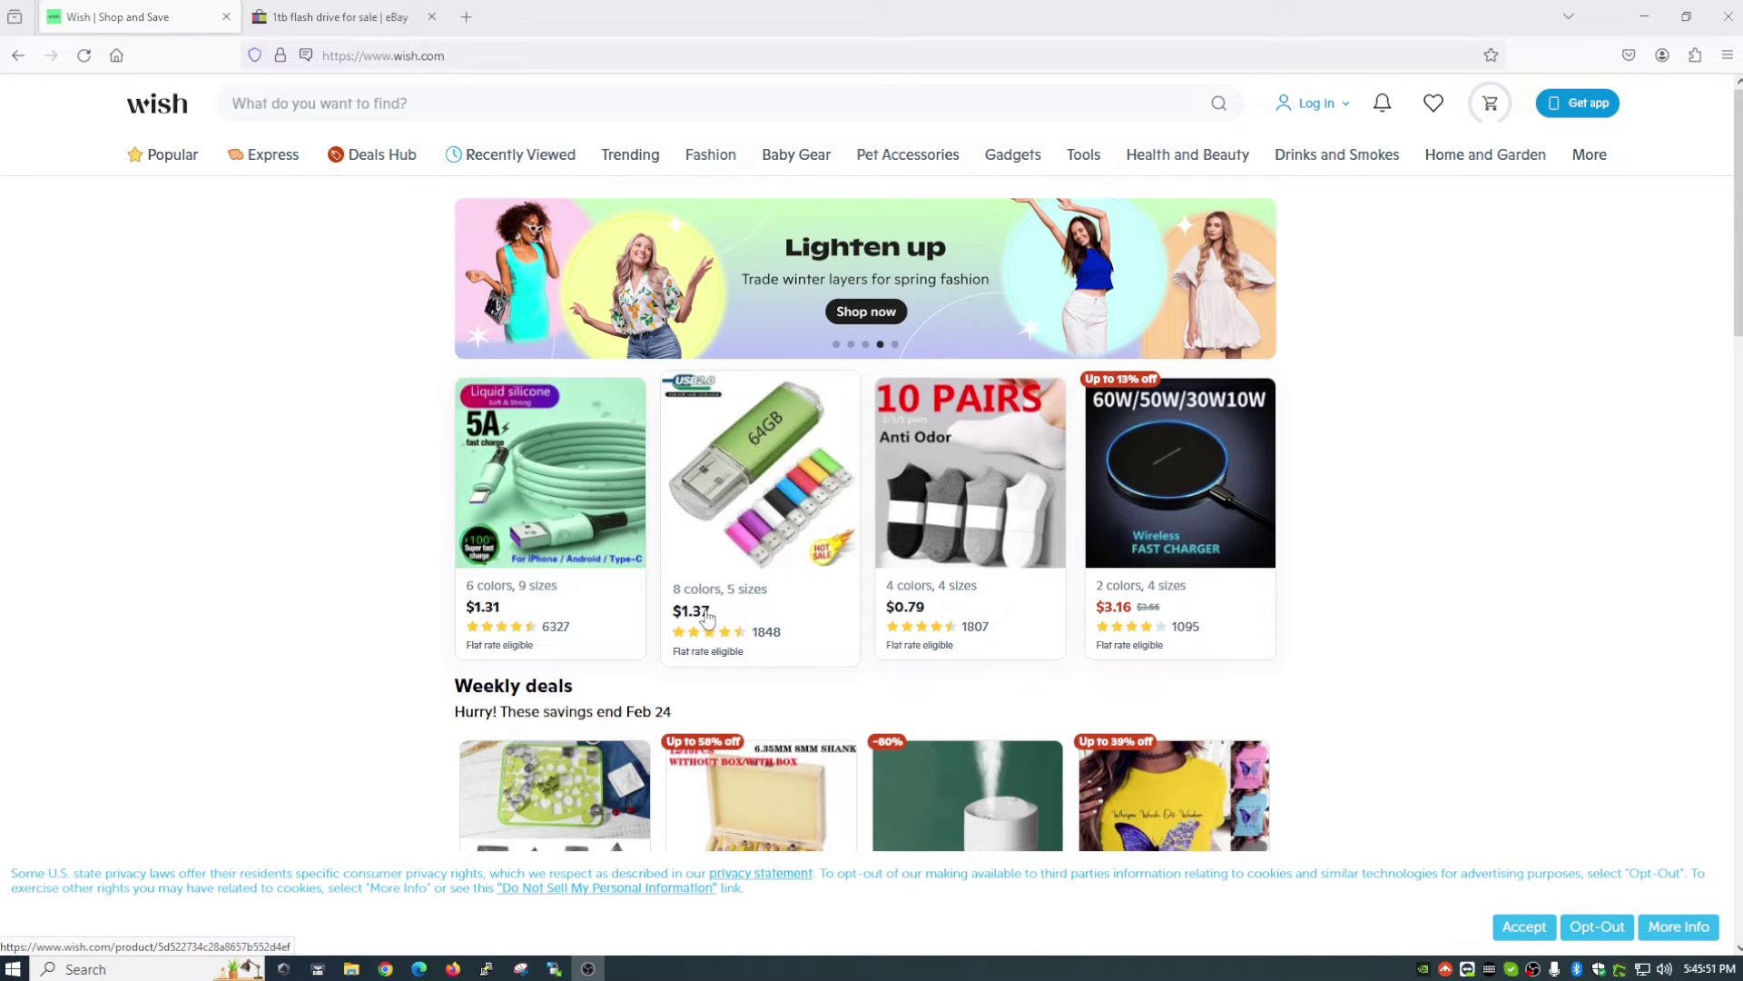
scroll(1311, 499, "down", 6)
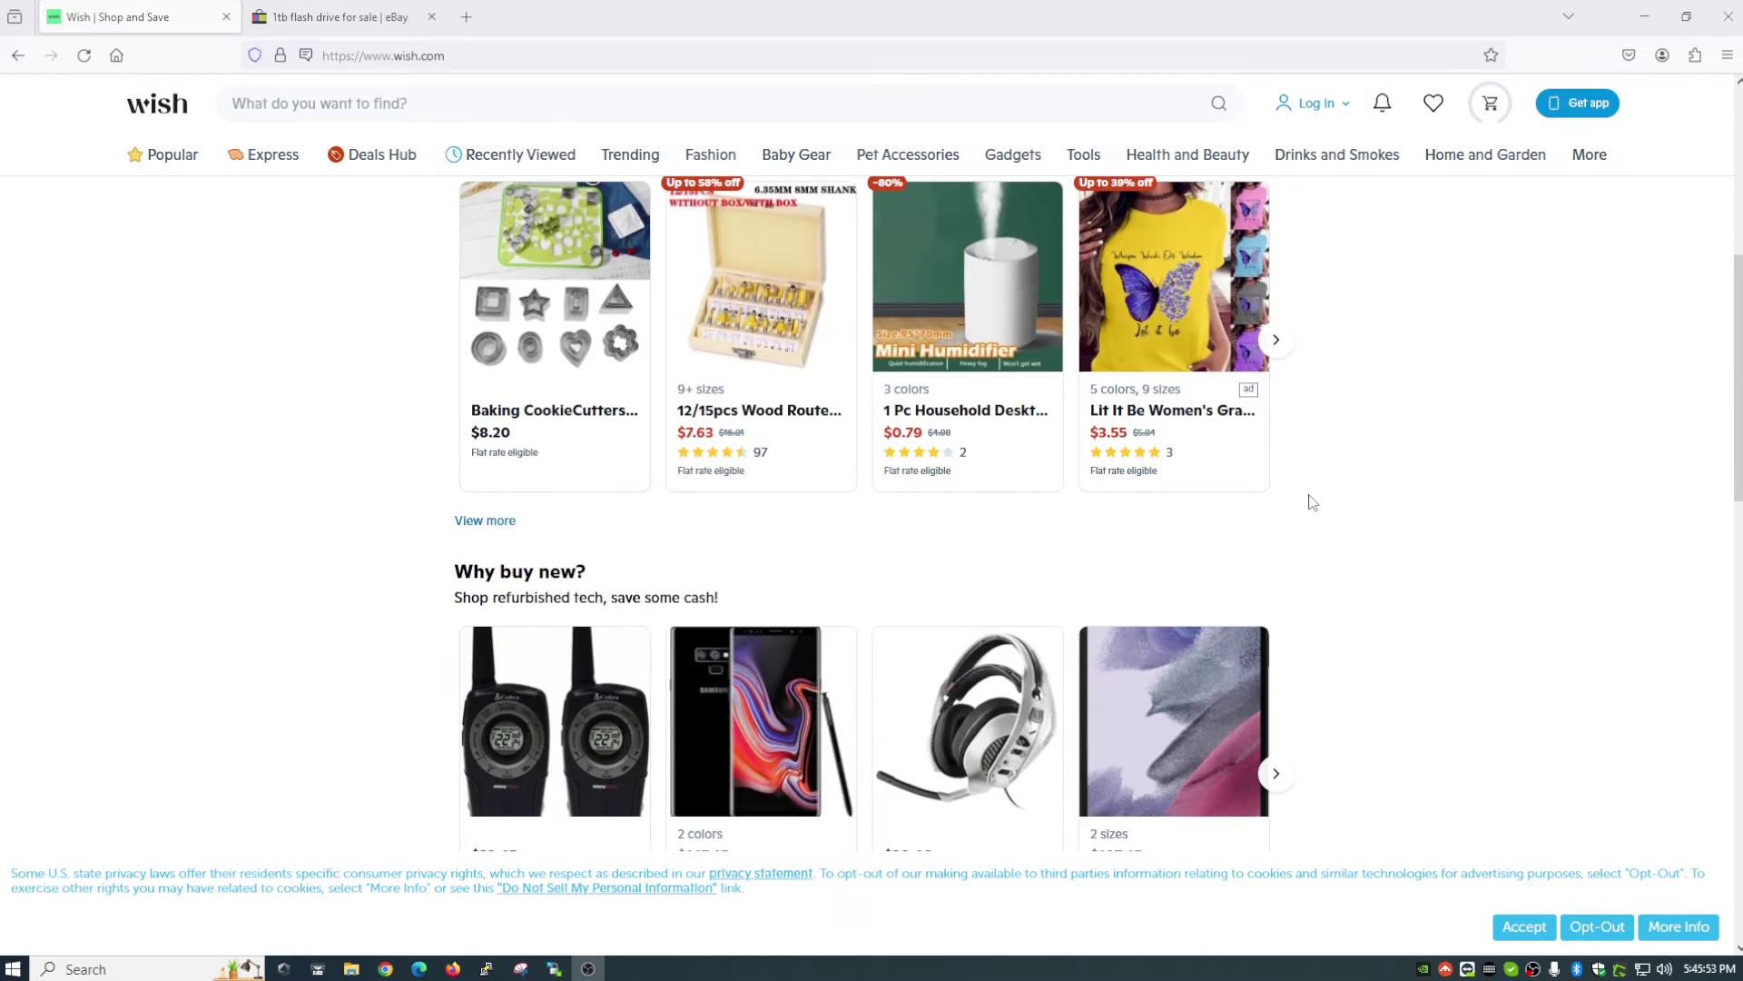
scroll(1311, 501, "down", 11)
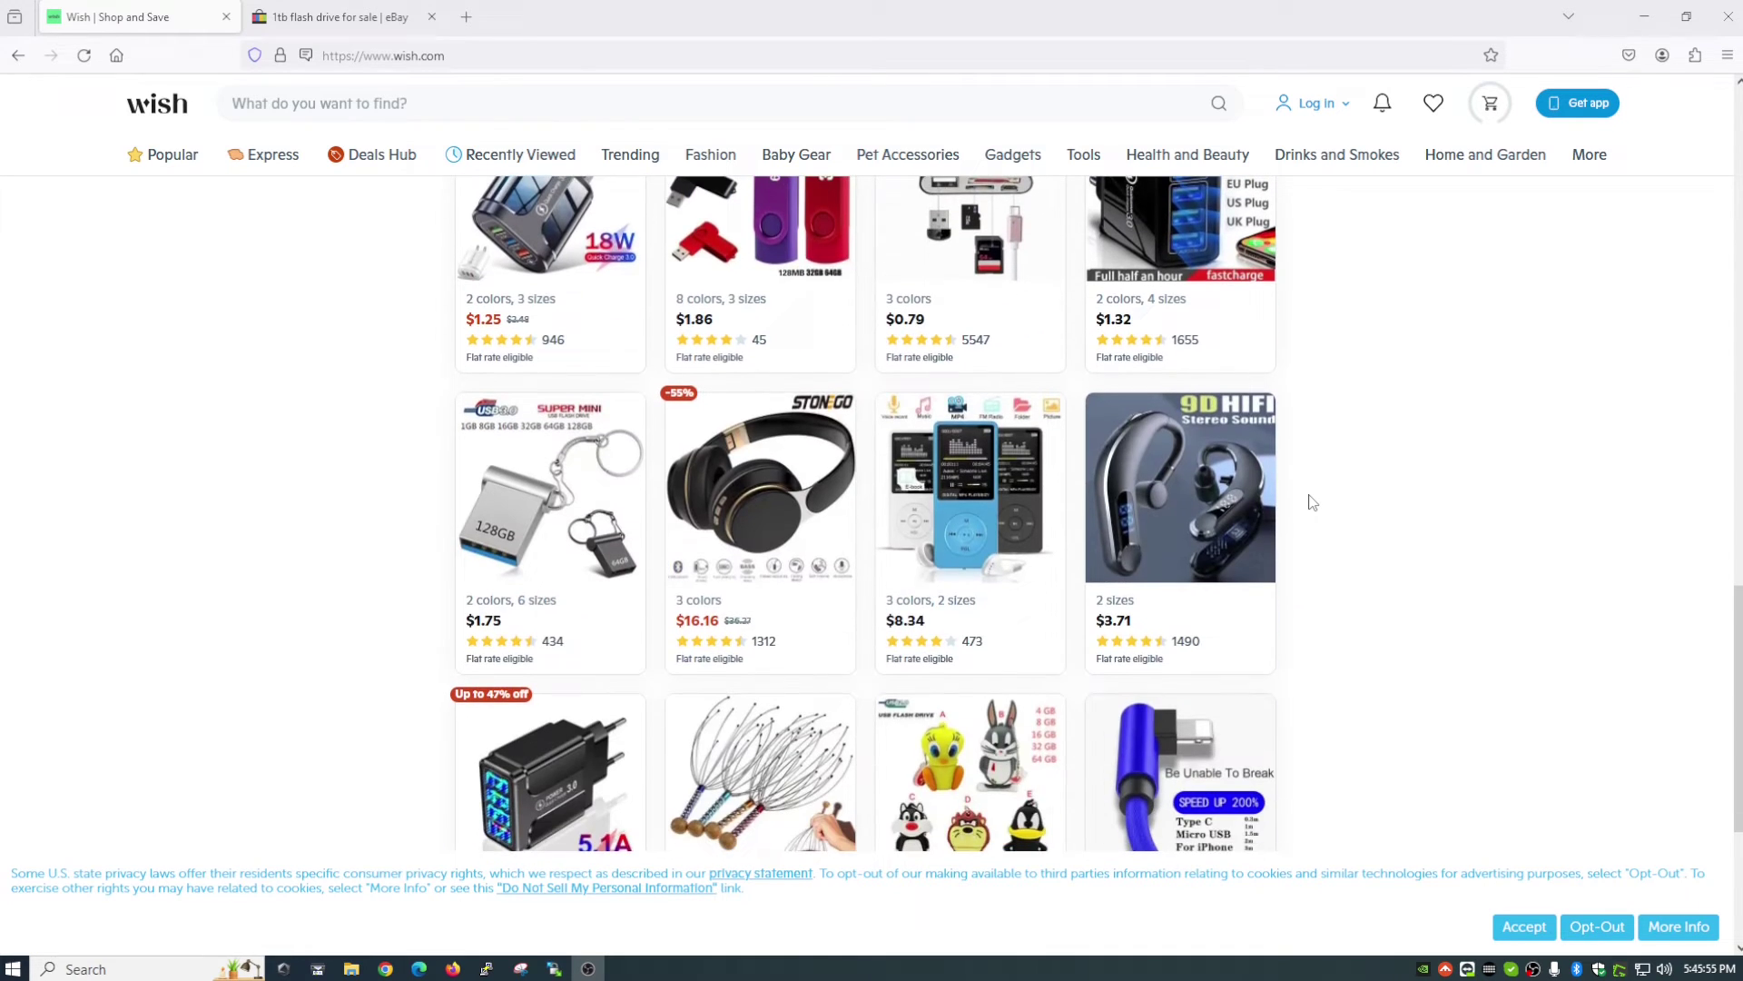
scroll(1312, 501, "down", 1)
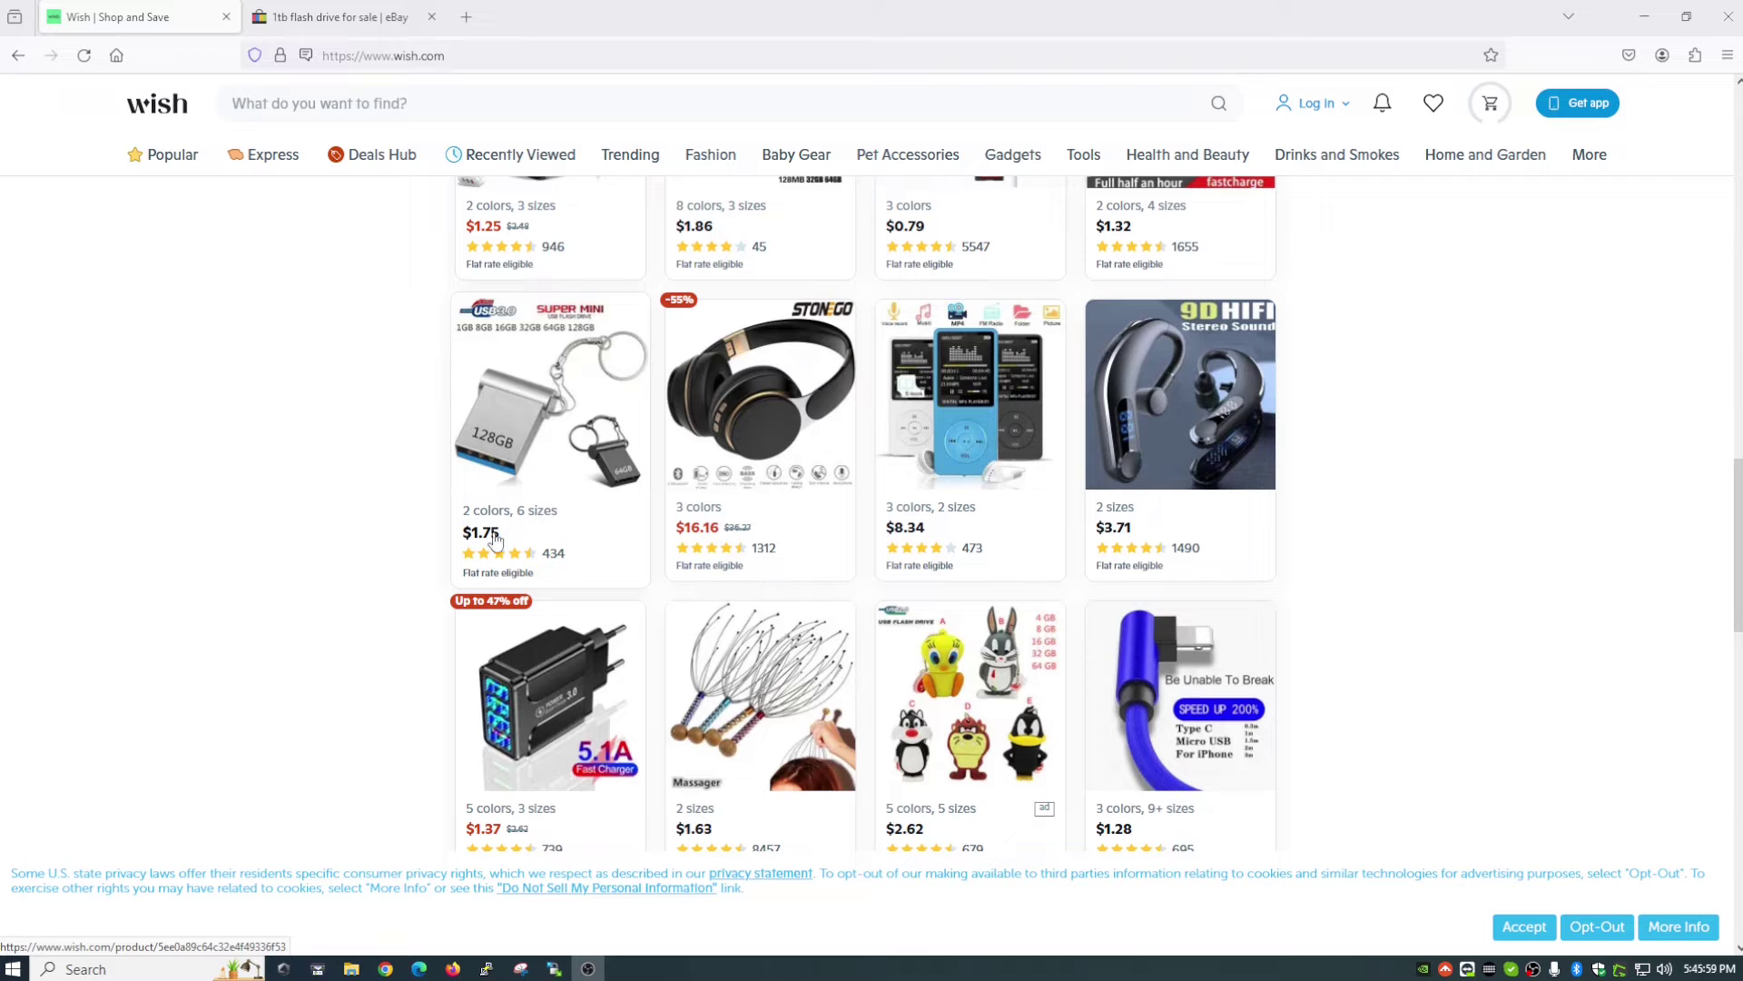
scroll(342, 662, "down", 6)
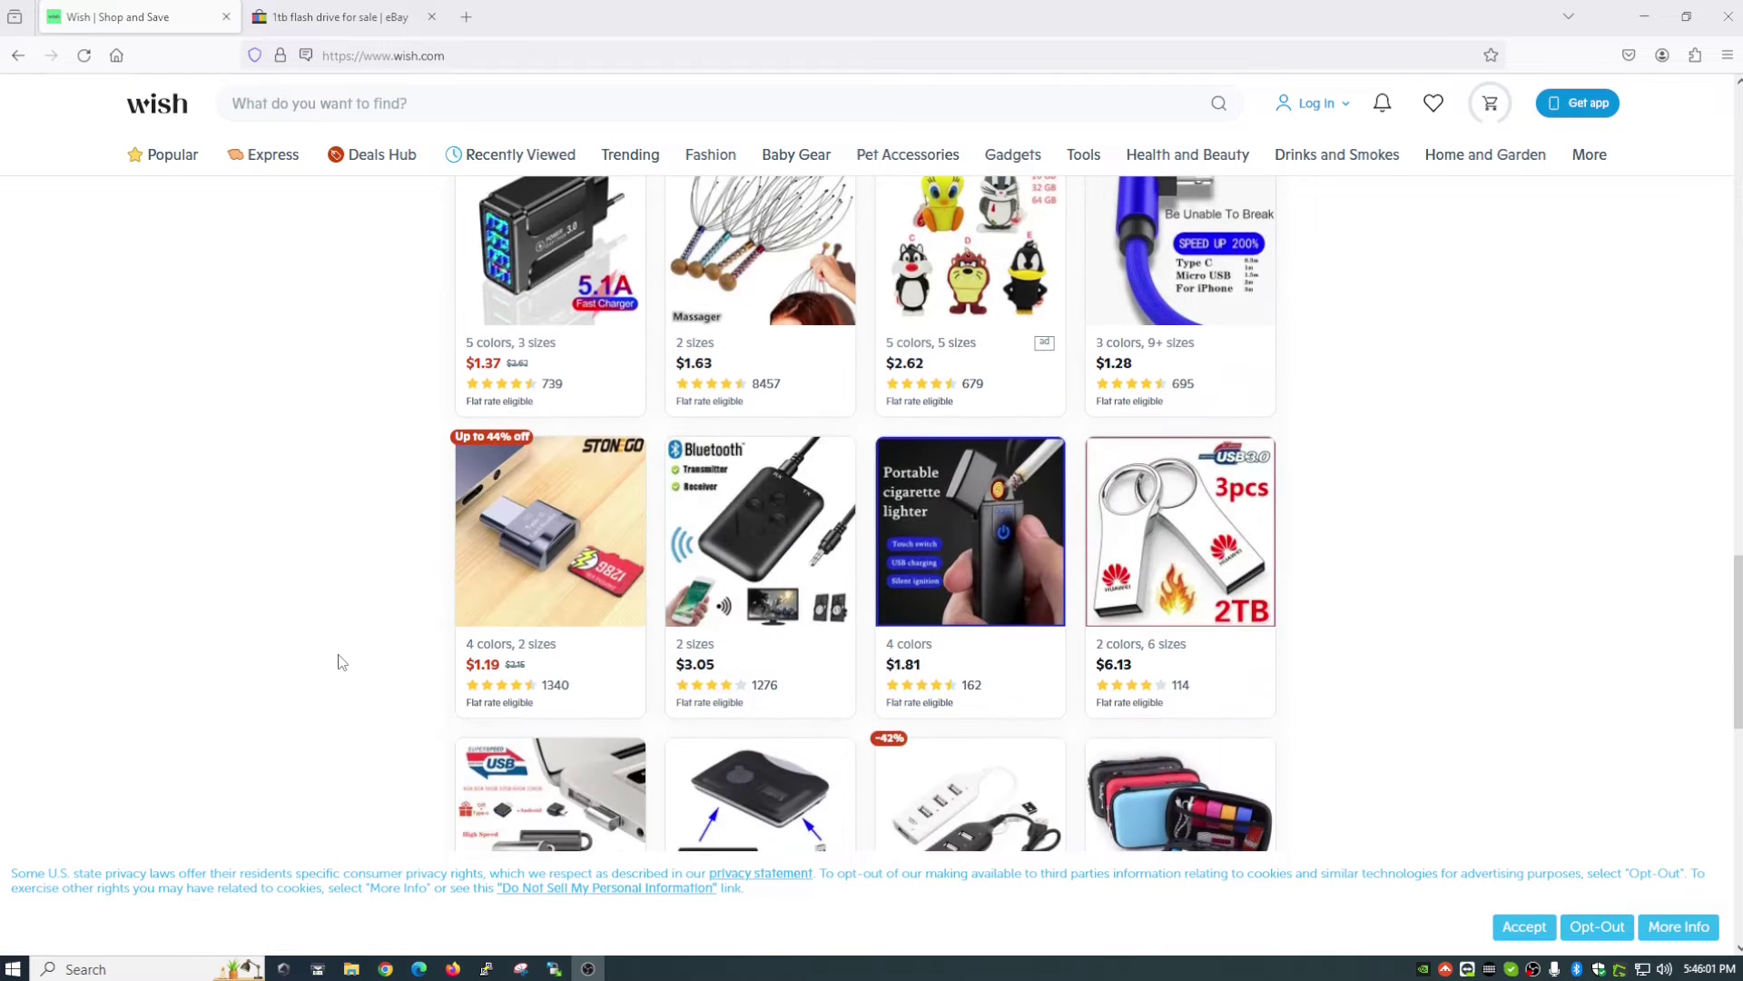
scroll(341, 662, "up", 10)
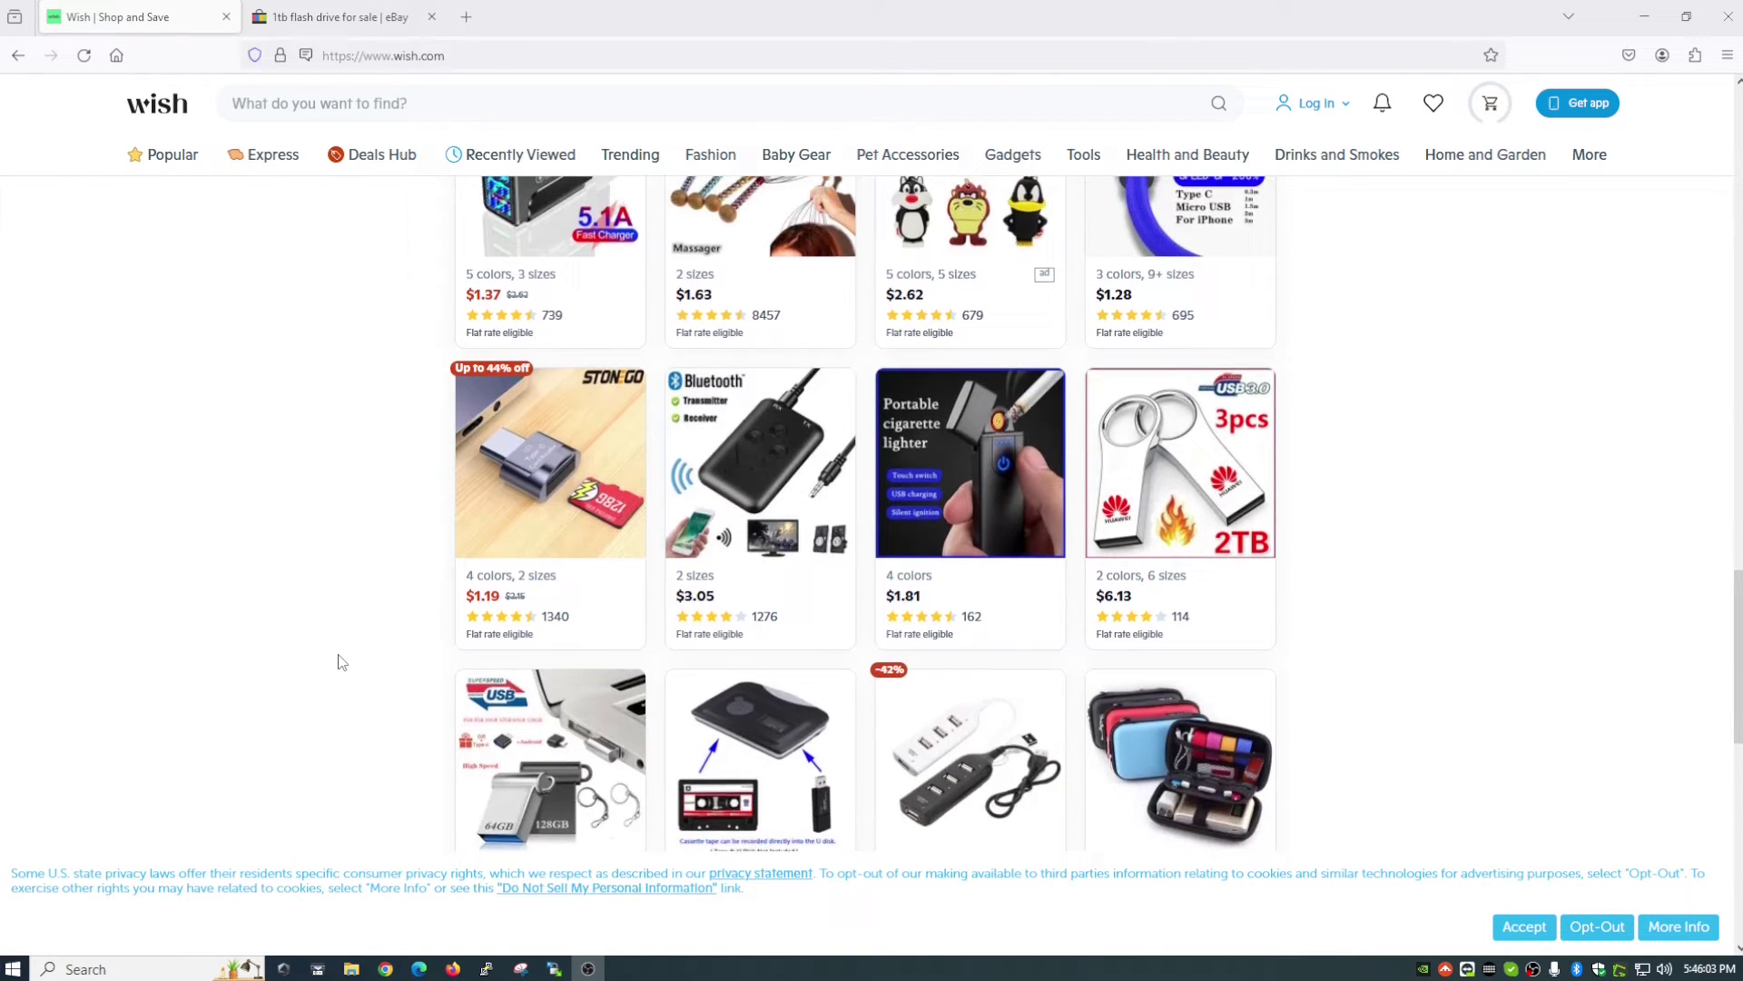
scroll(342, 662, "down", 7)
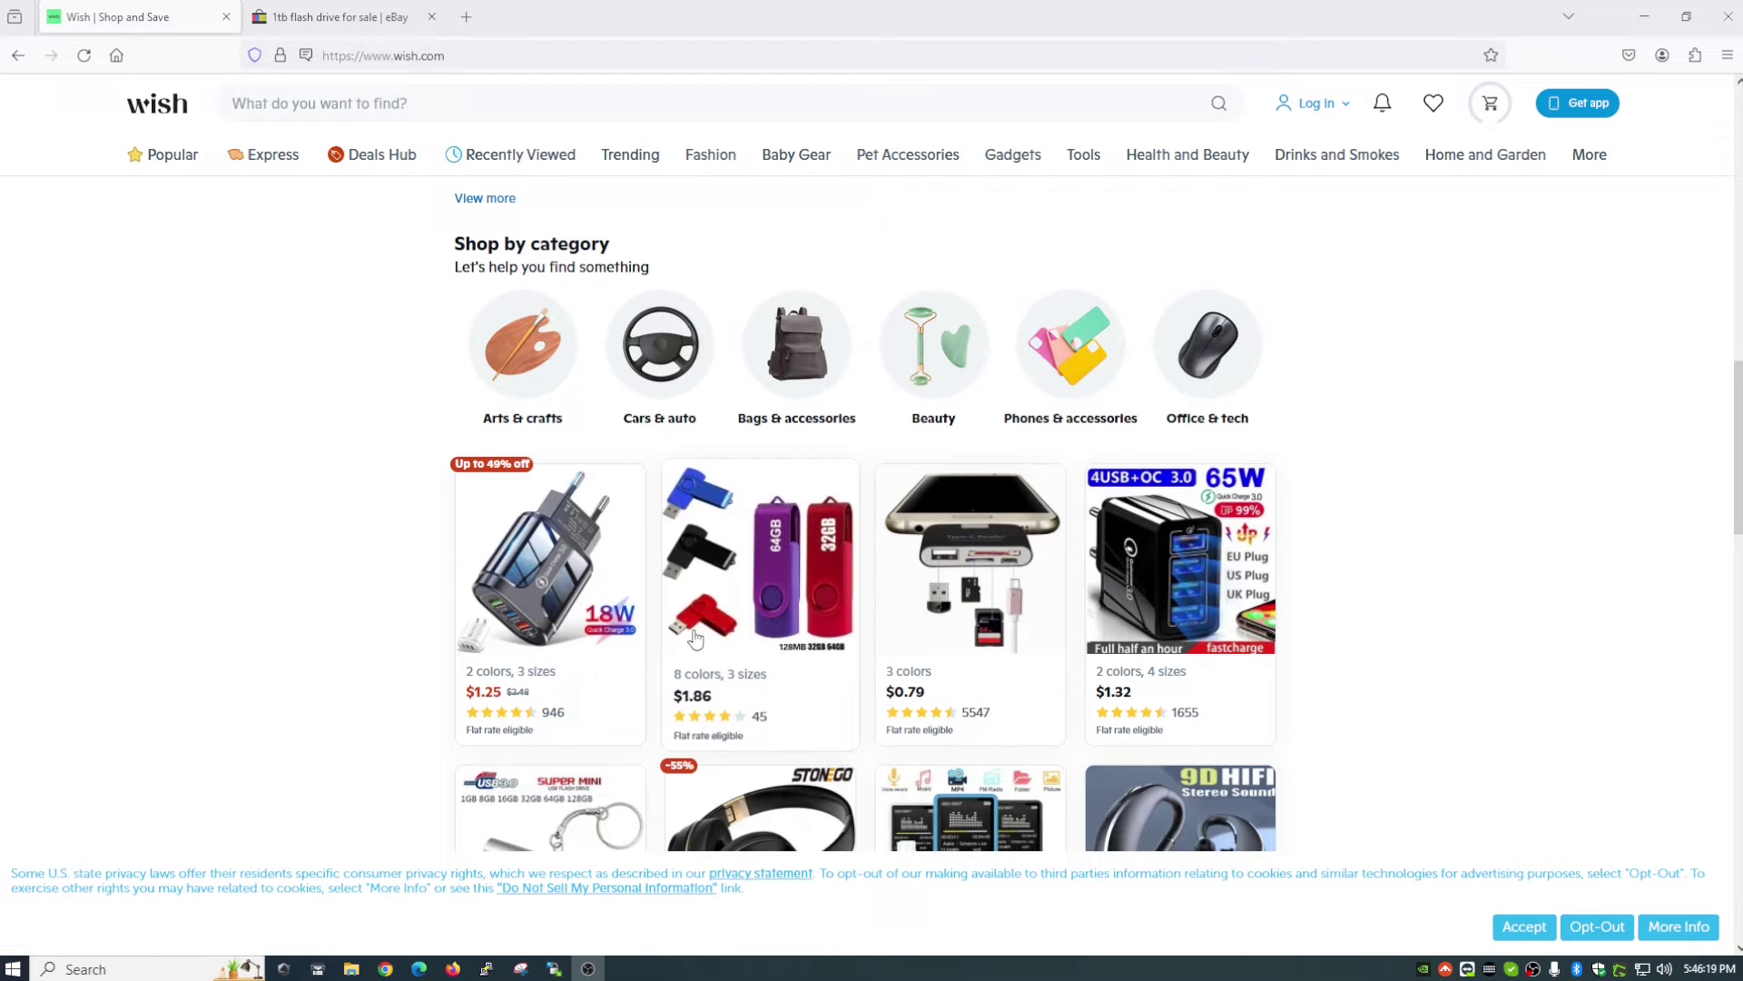
scroll(274, 732, "up", 15)
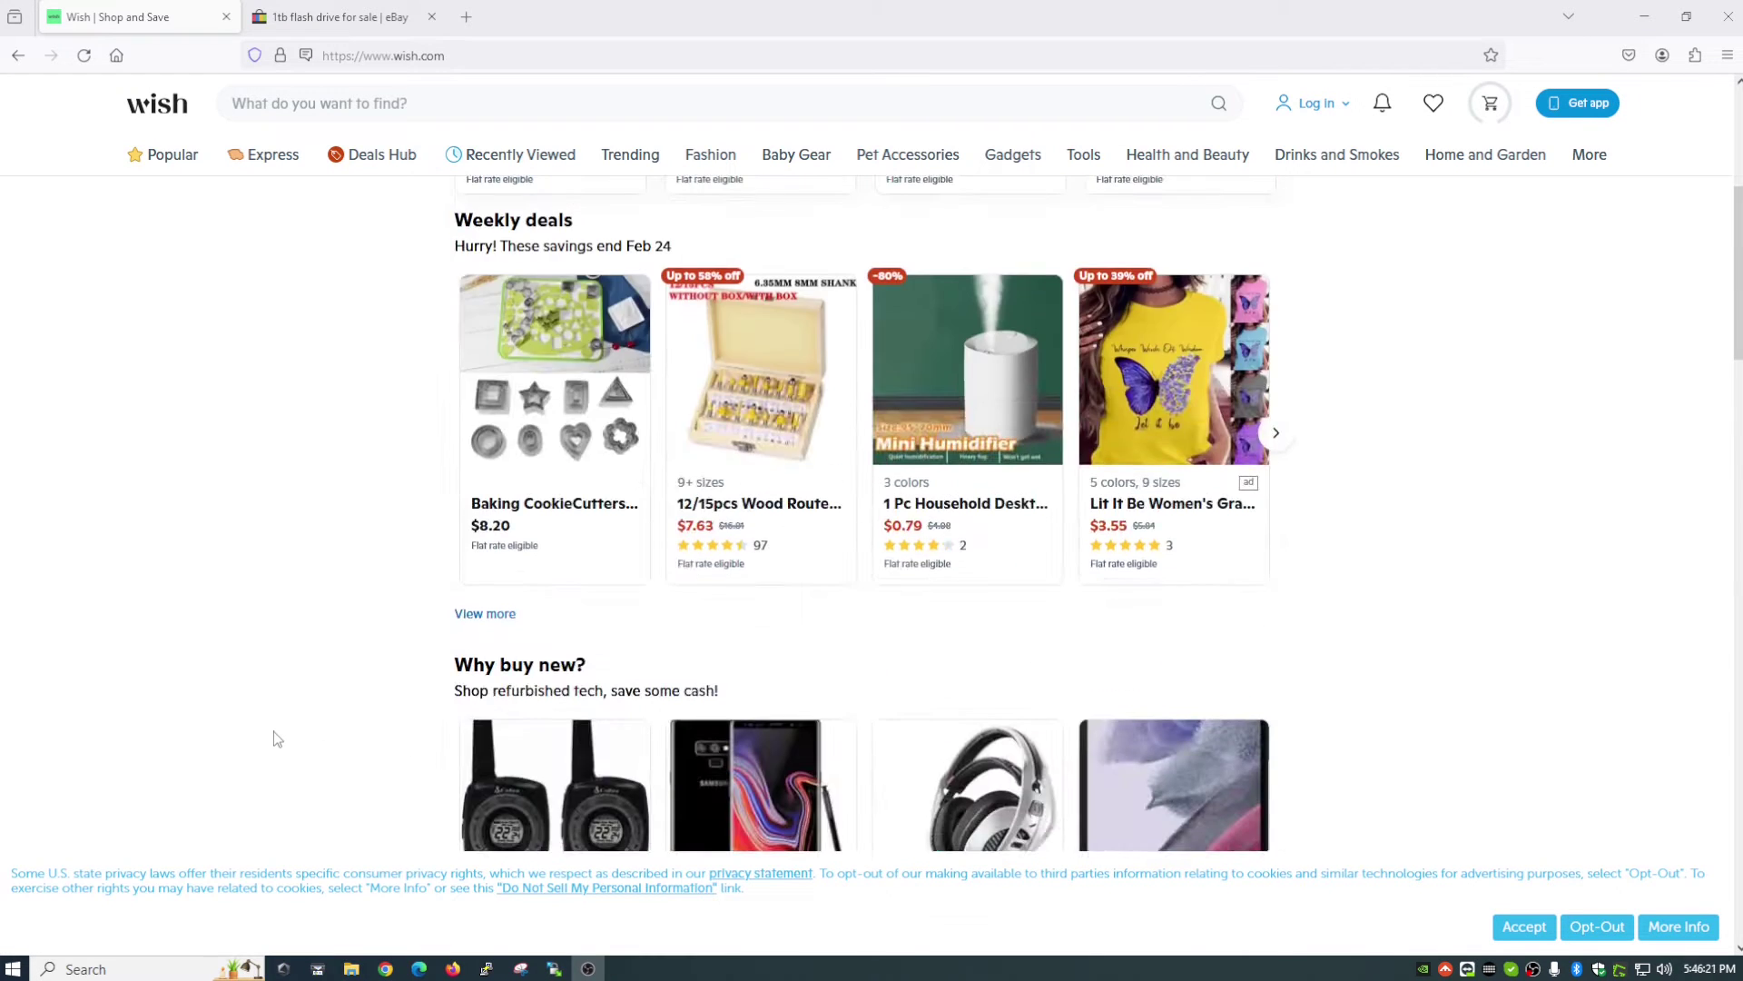
Search Wish for 'usb flash drive' and browse the 26669 matching listings
left_click(336, 100)
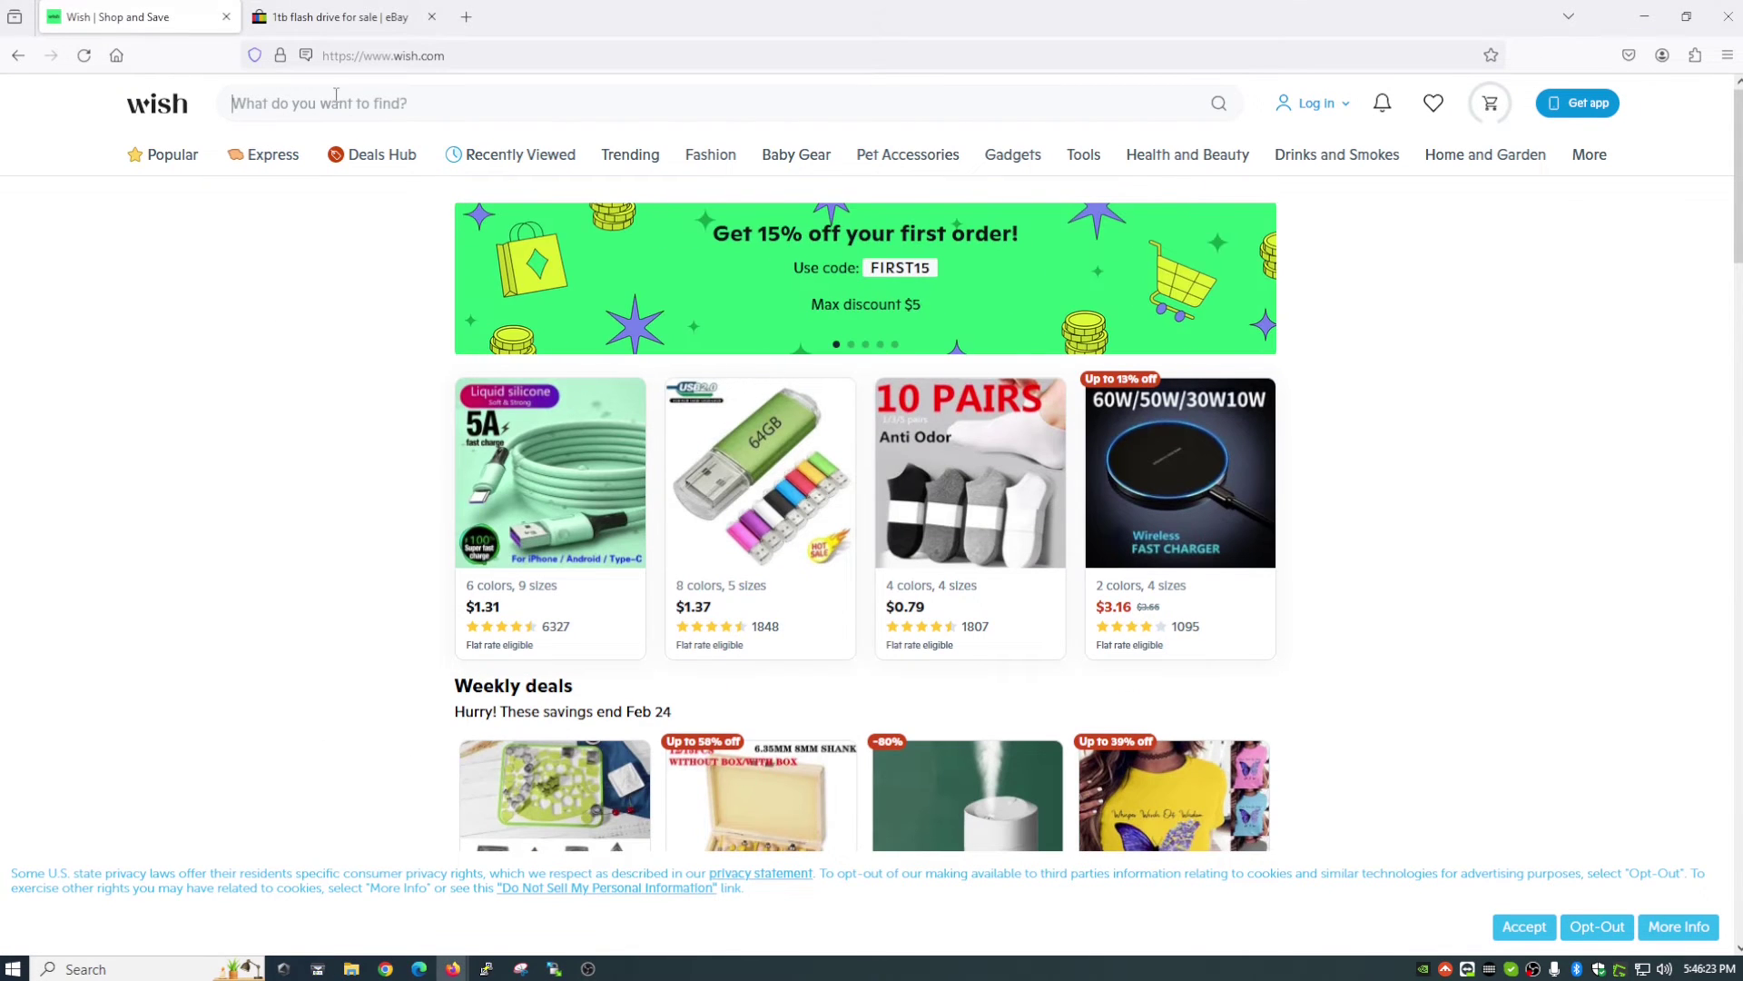
type("usb")
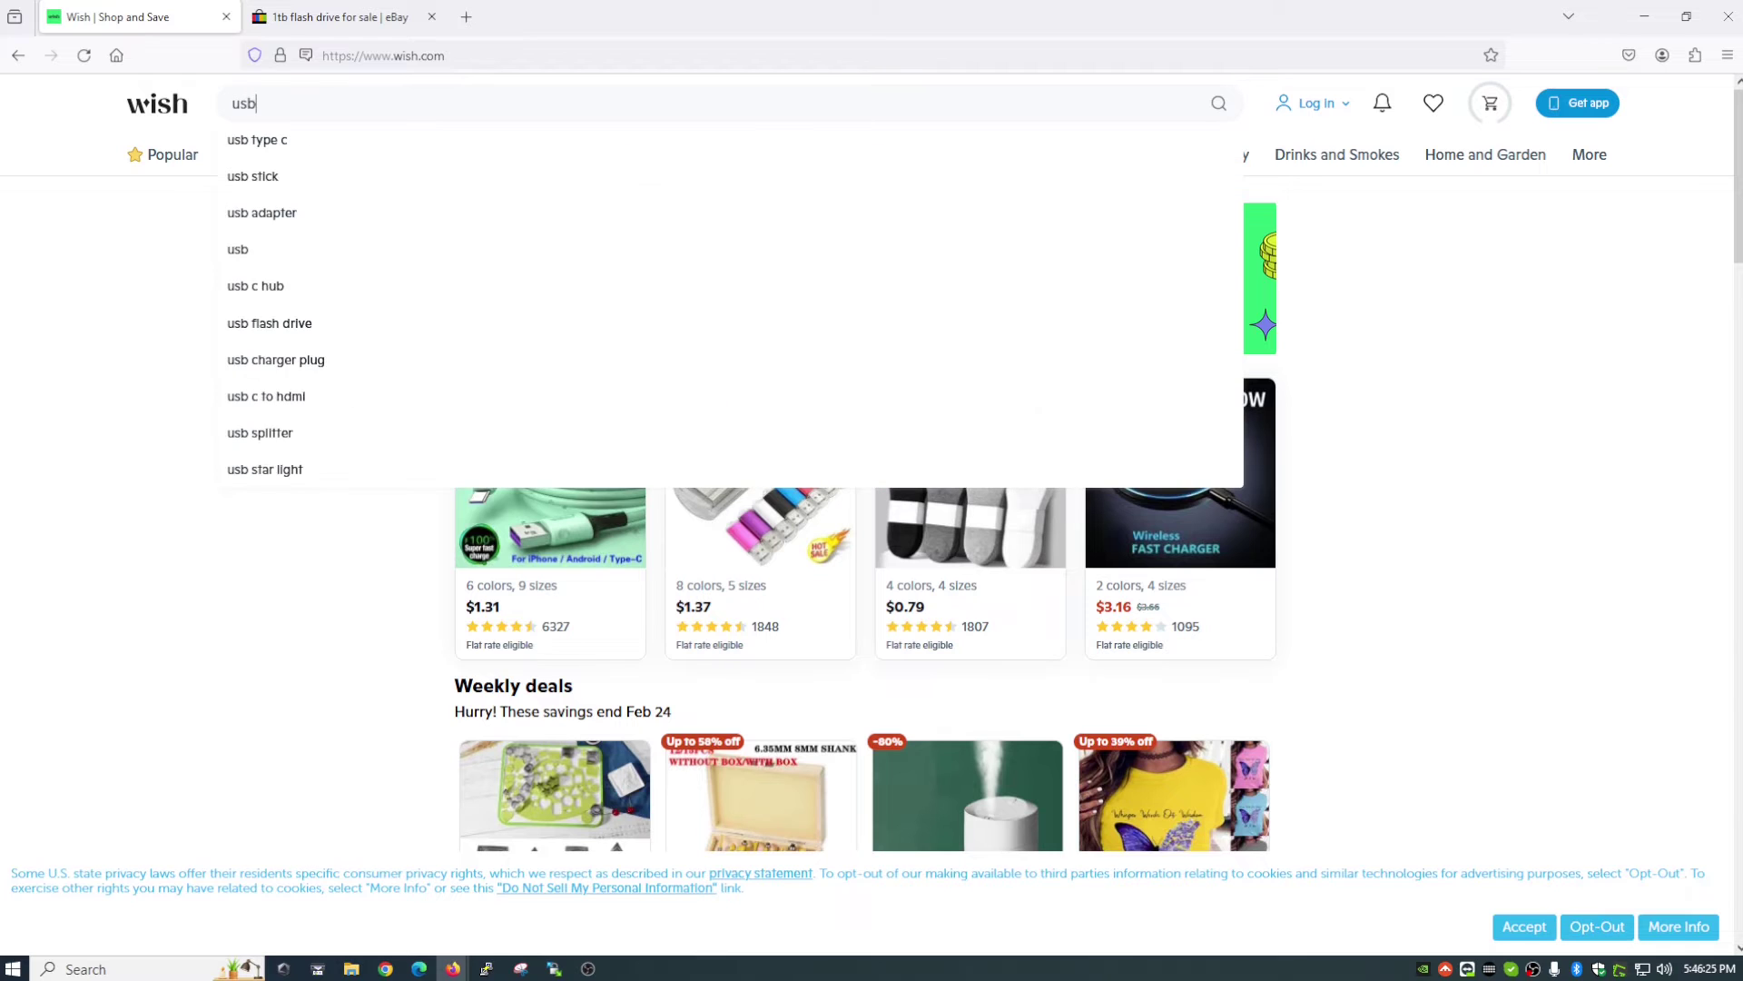
type(" flash drive")
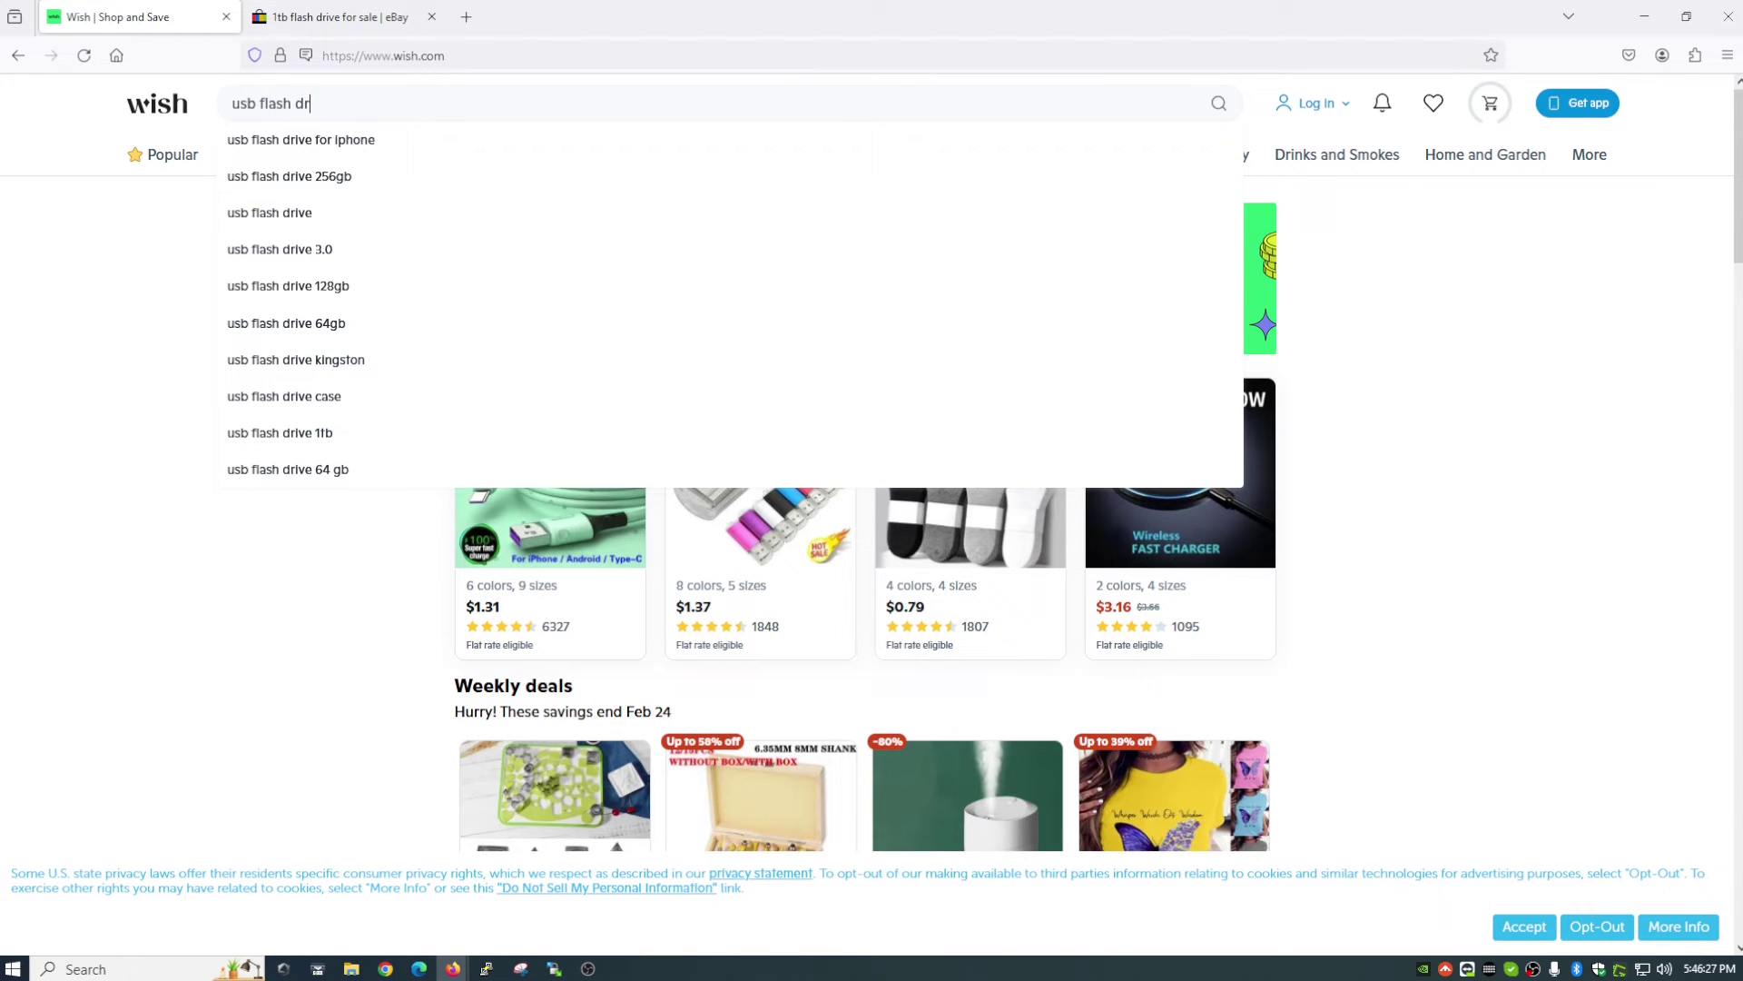
key("Return")
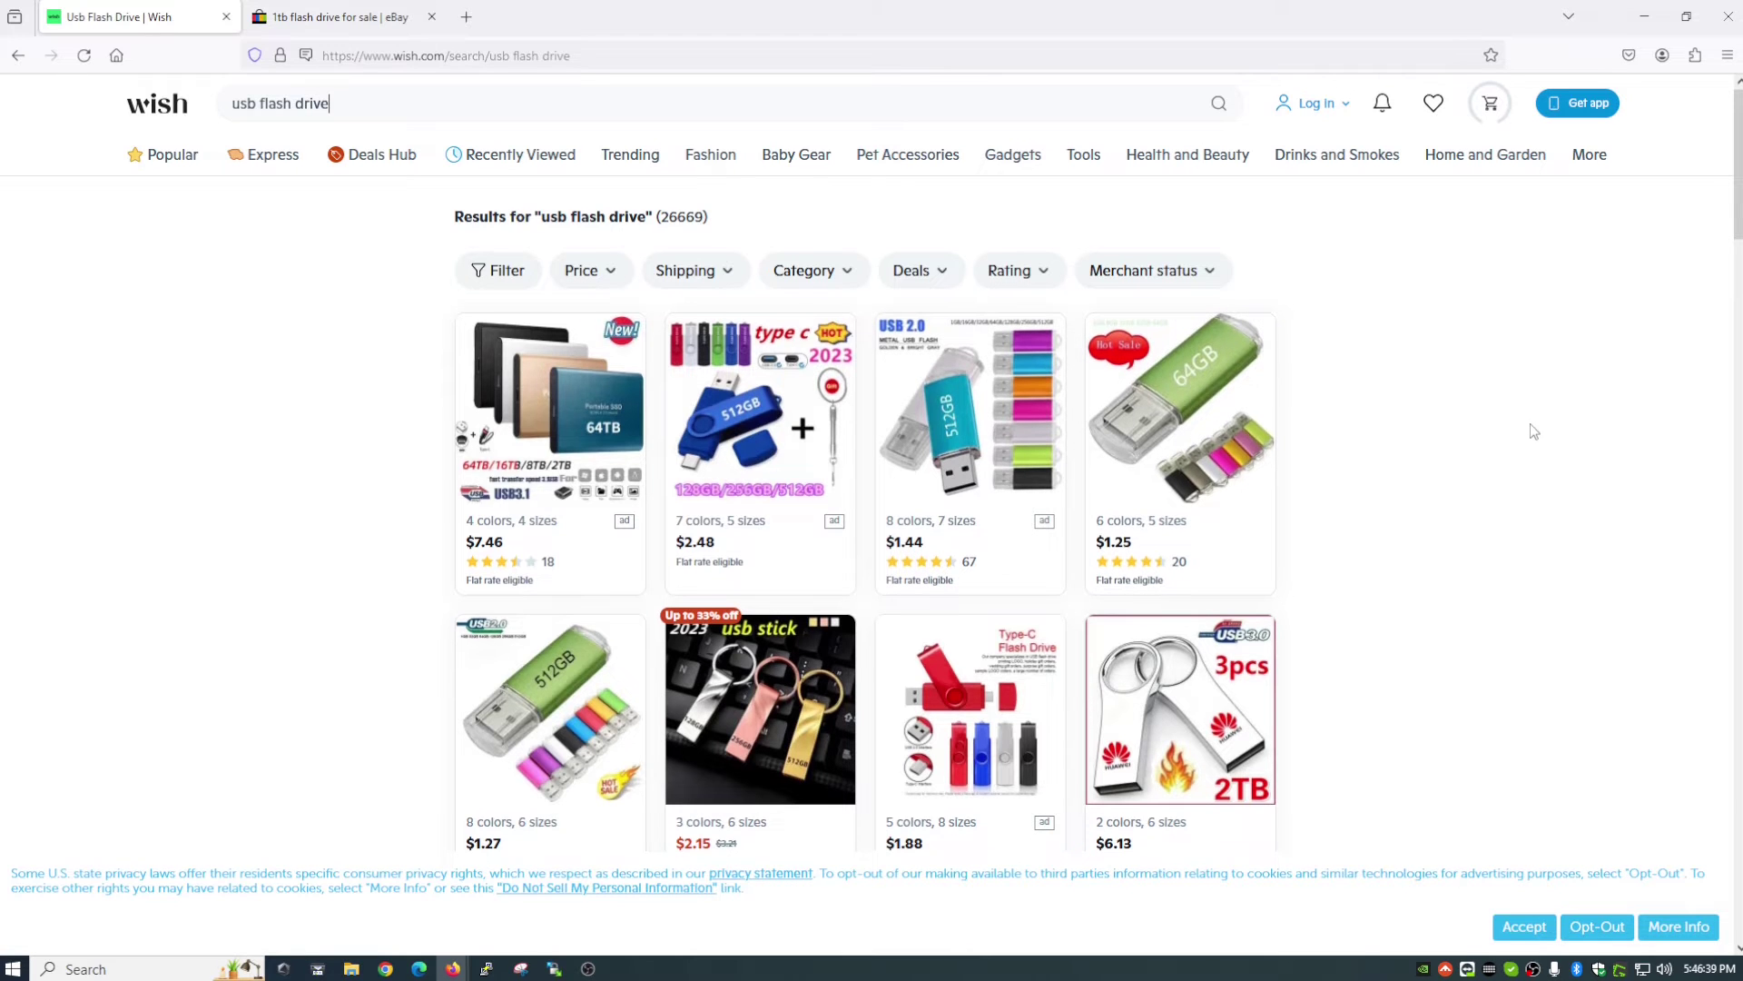
scroll(1534, 432, "down", 5)
scroll(1533, 432, "up", 1)
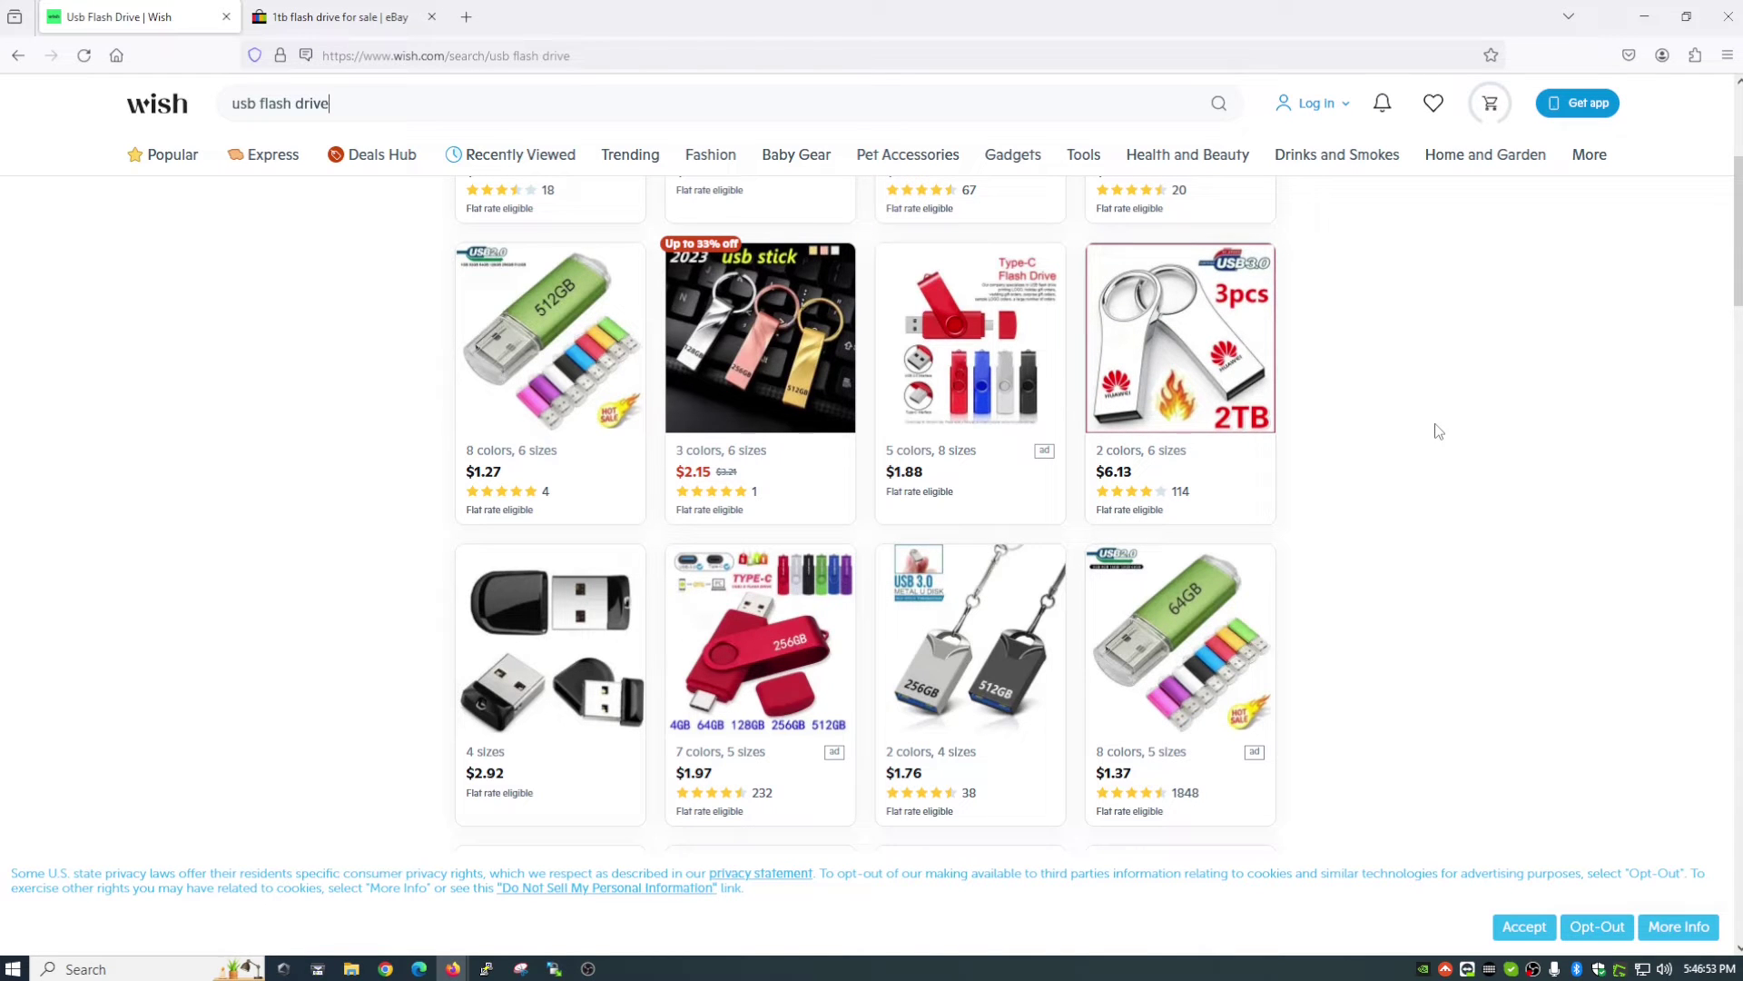
scroll(1451, 556, "up", 4)
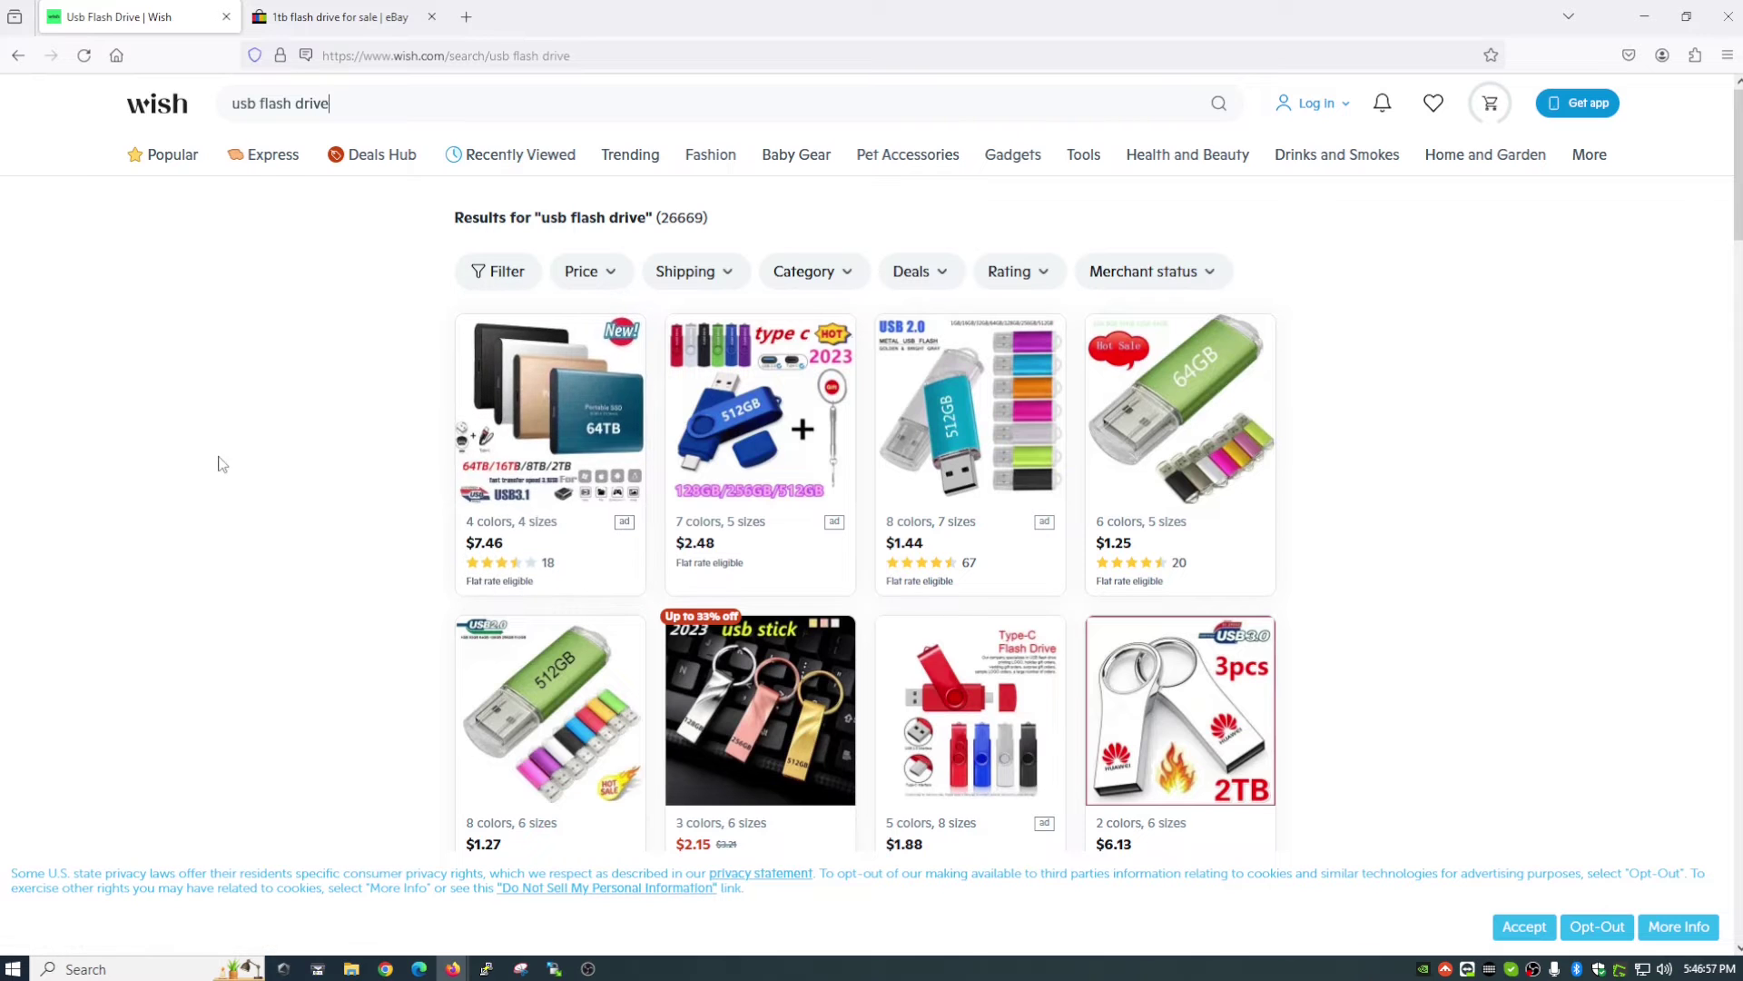
Switch to the eBay '1tb flash drive' results and scroll through the cheapest listings
left_click(322, 34)
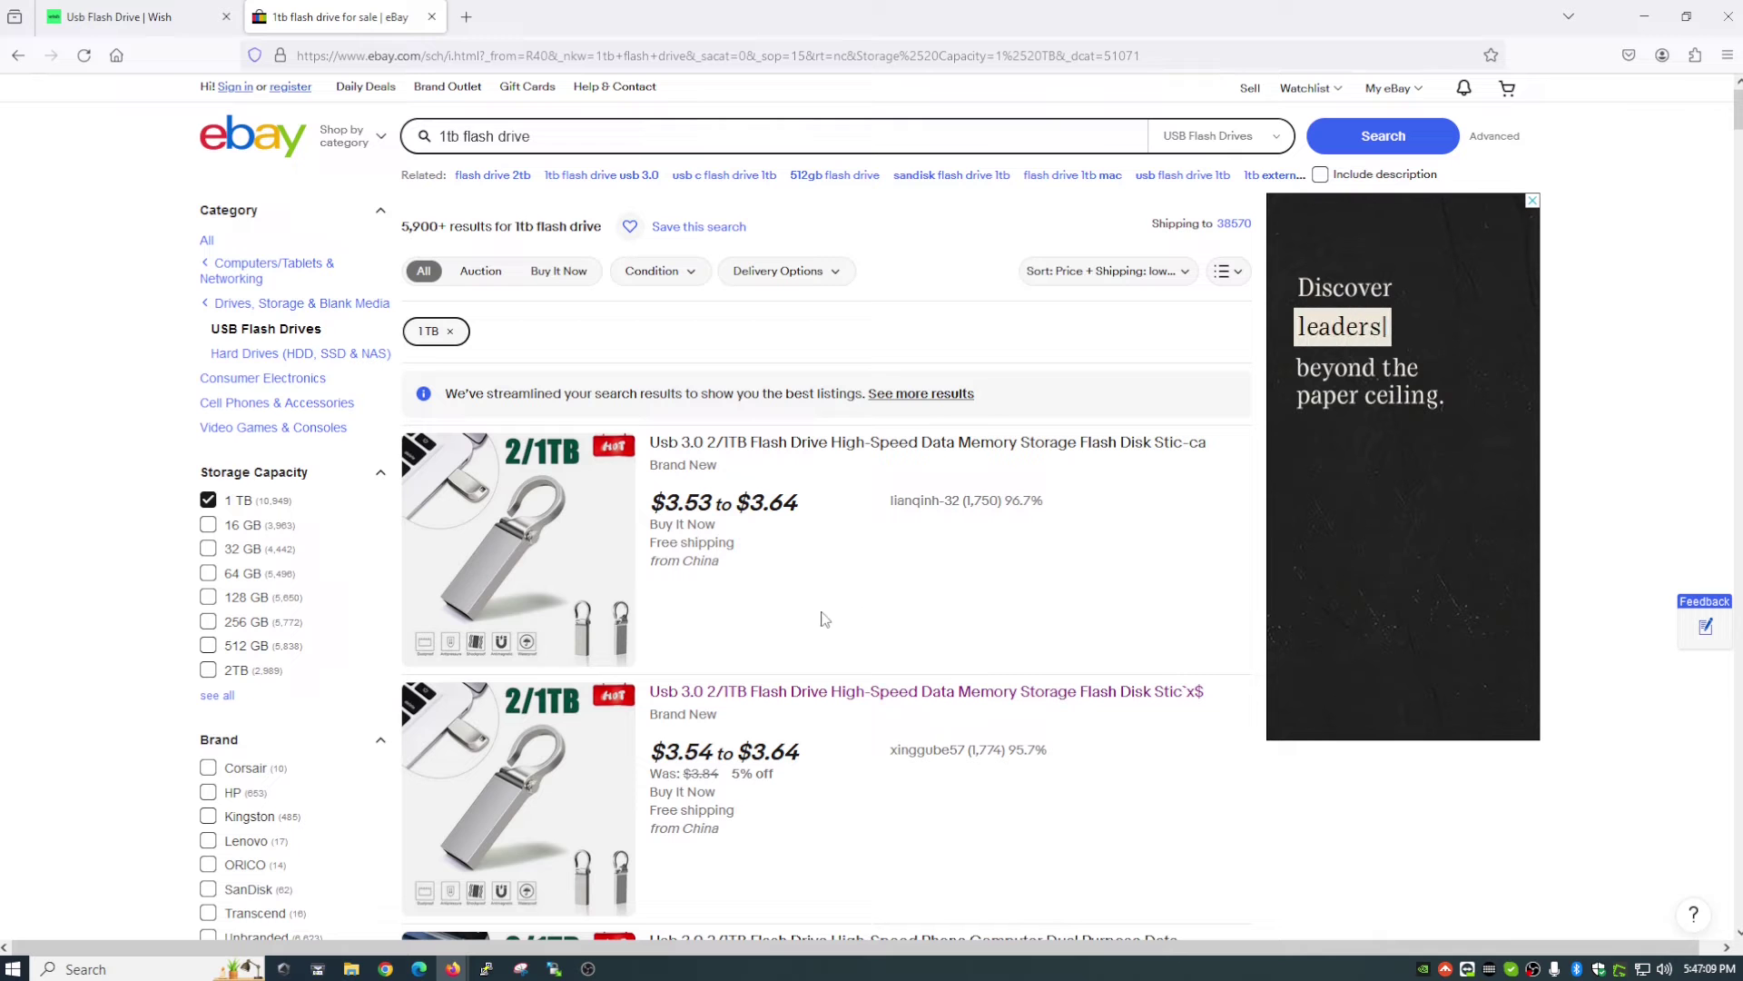
scroll(966, 814, "down", 5)
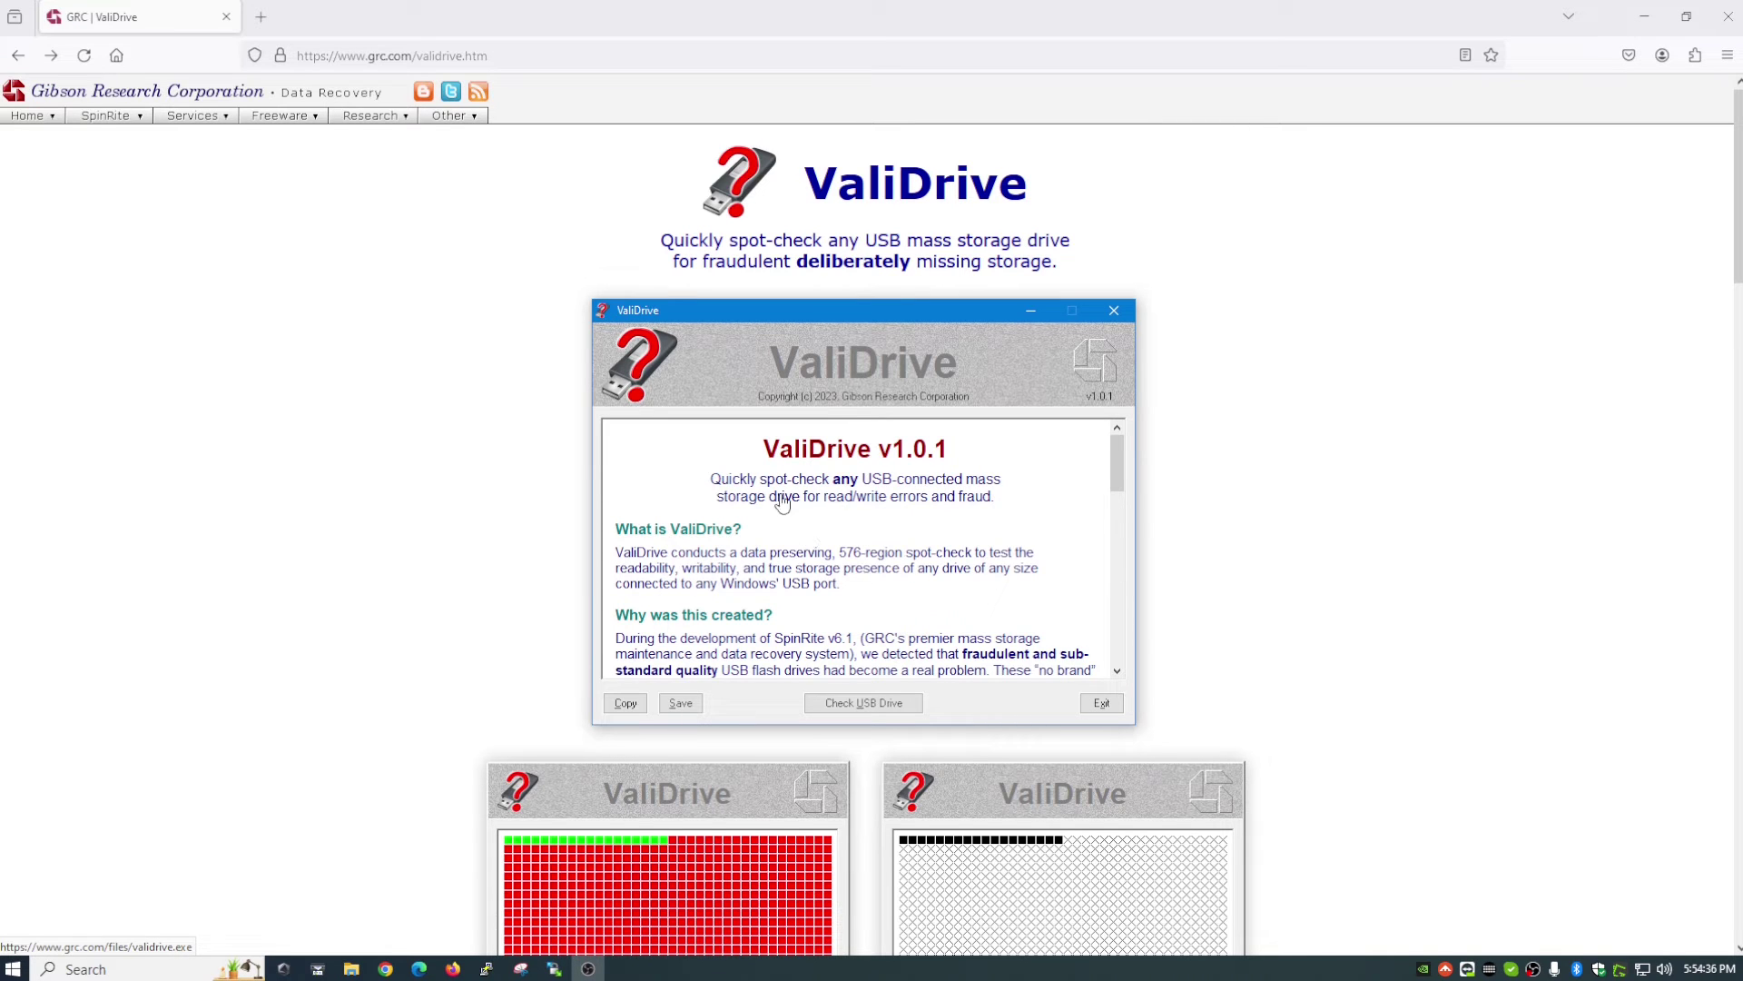
Save the validrive program from grc.com to the Desktop, then minimize Firefox
left_click(882, 524)
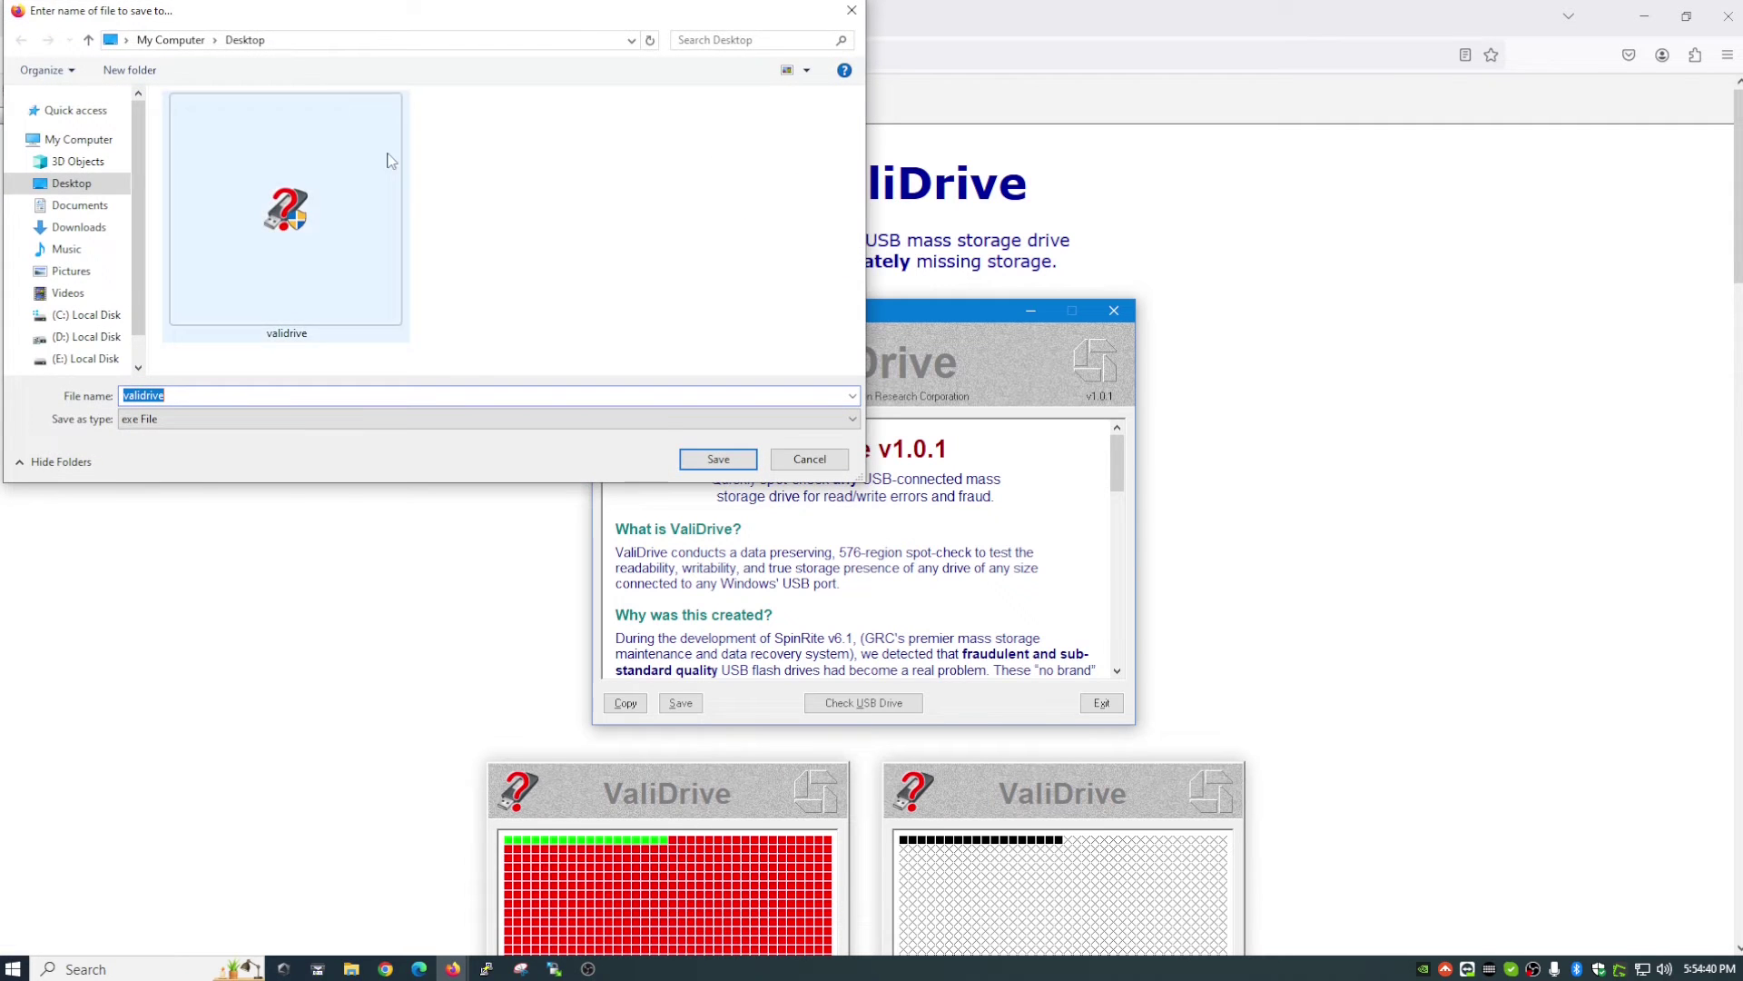
key("Return")
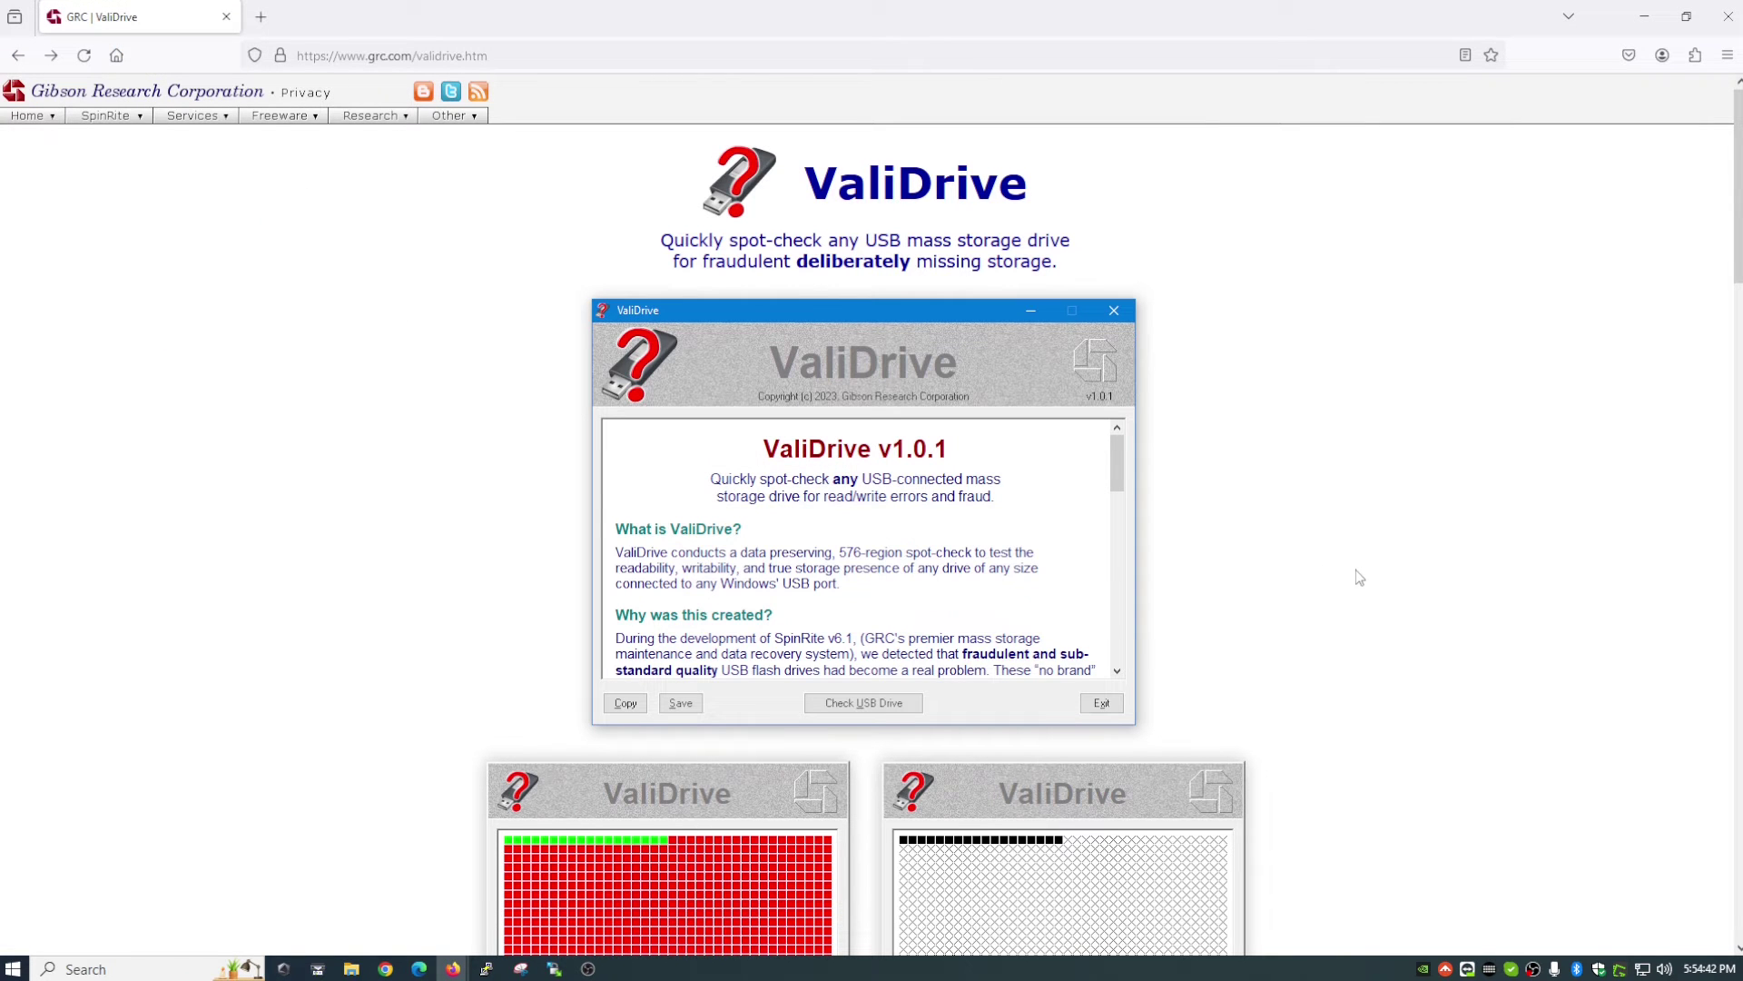
left_click(1651, 24)
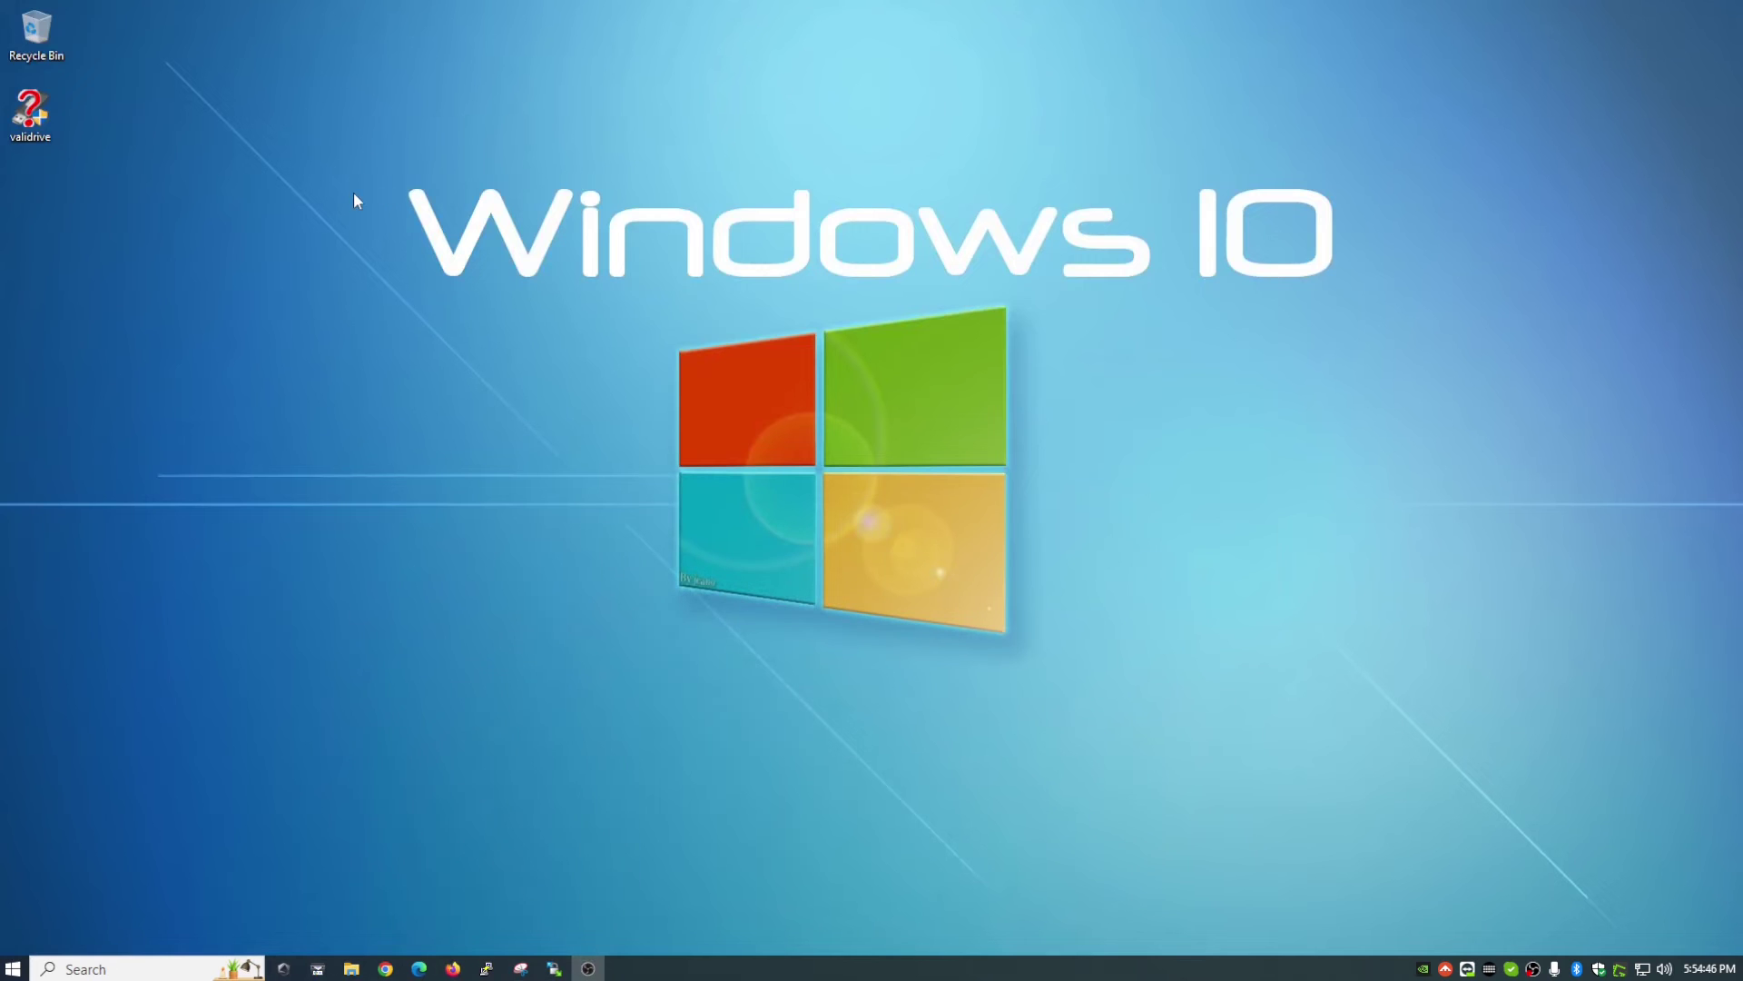
Launch ValiDrive from the Desktop, read through its intro text, and move its window higher
double_click(30, 113)
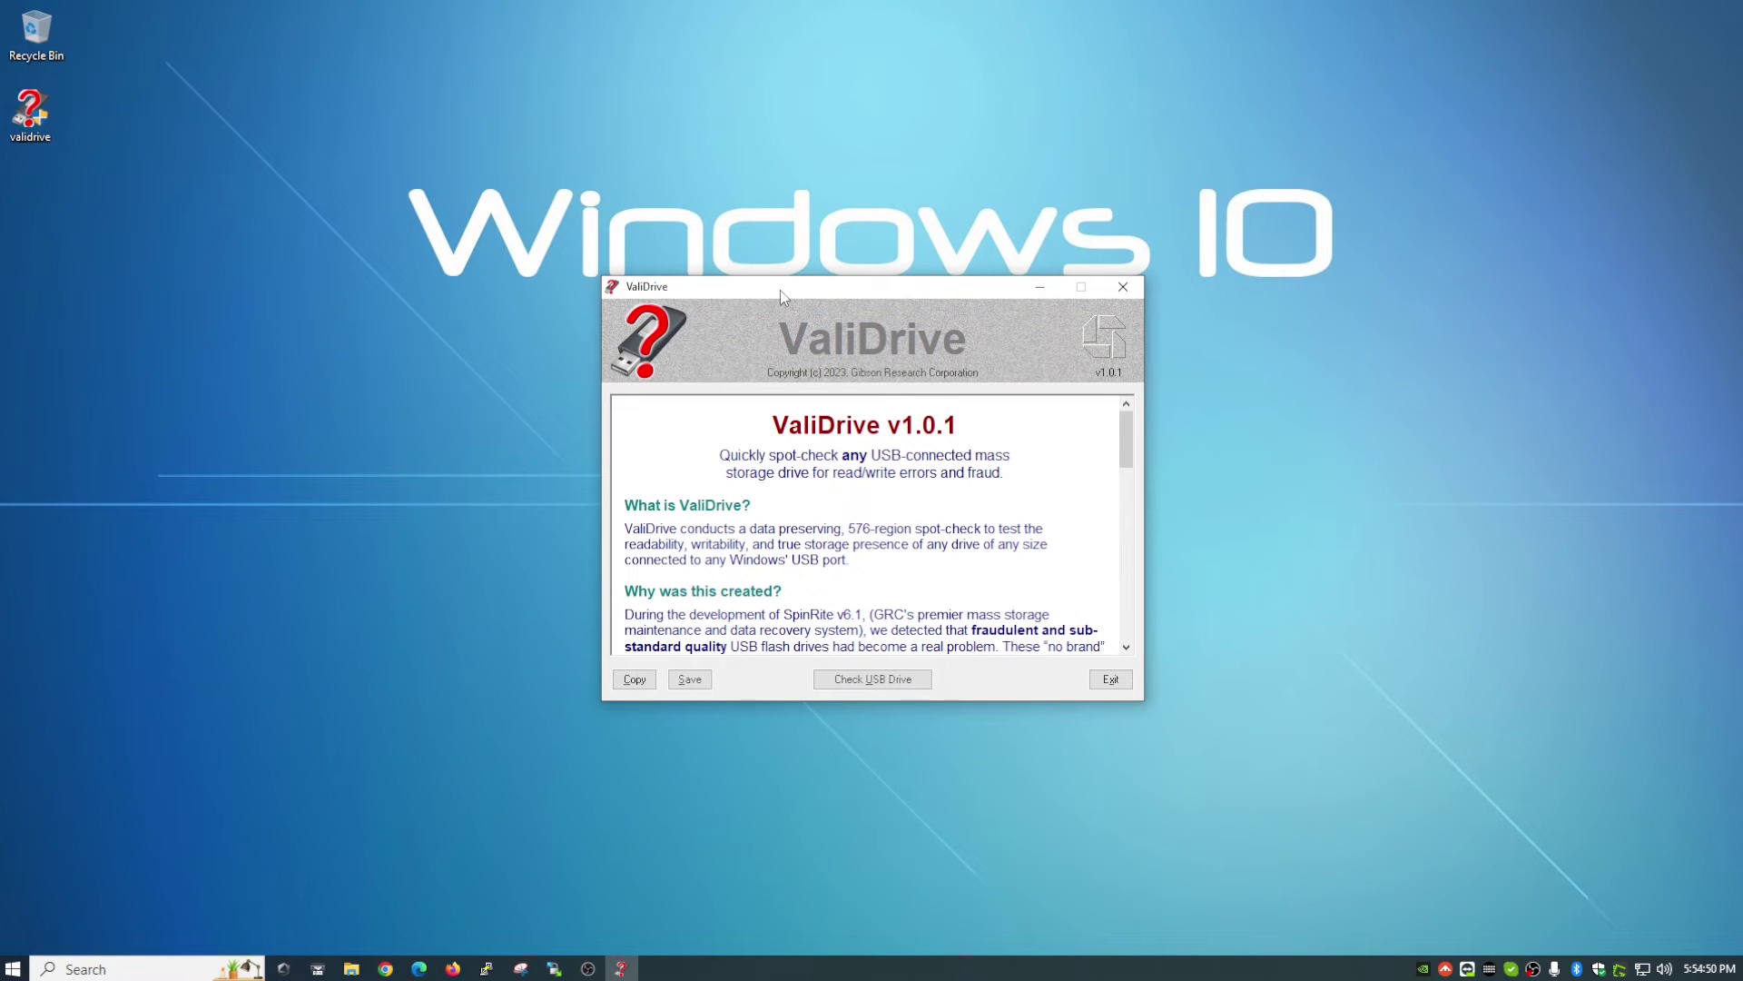
left_click_drag(781, 291, 760, 242)
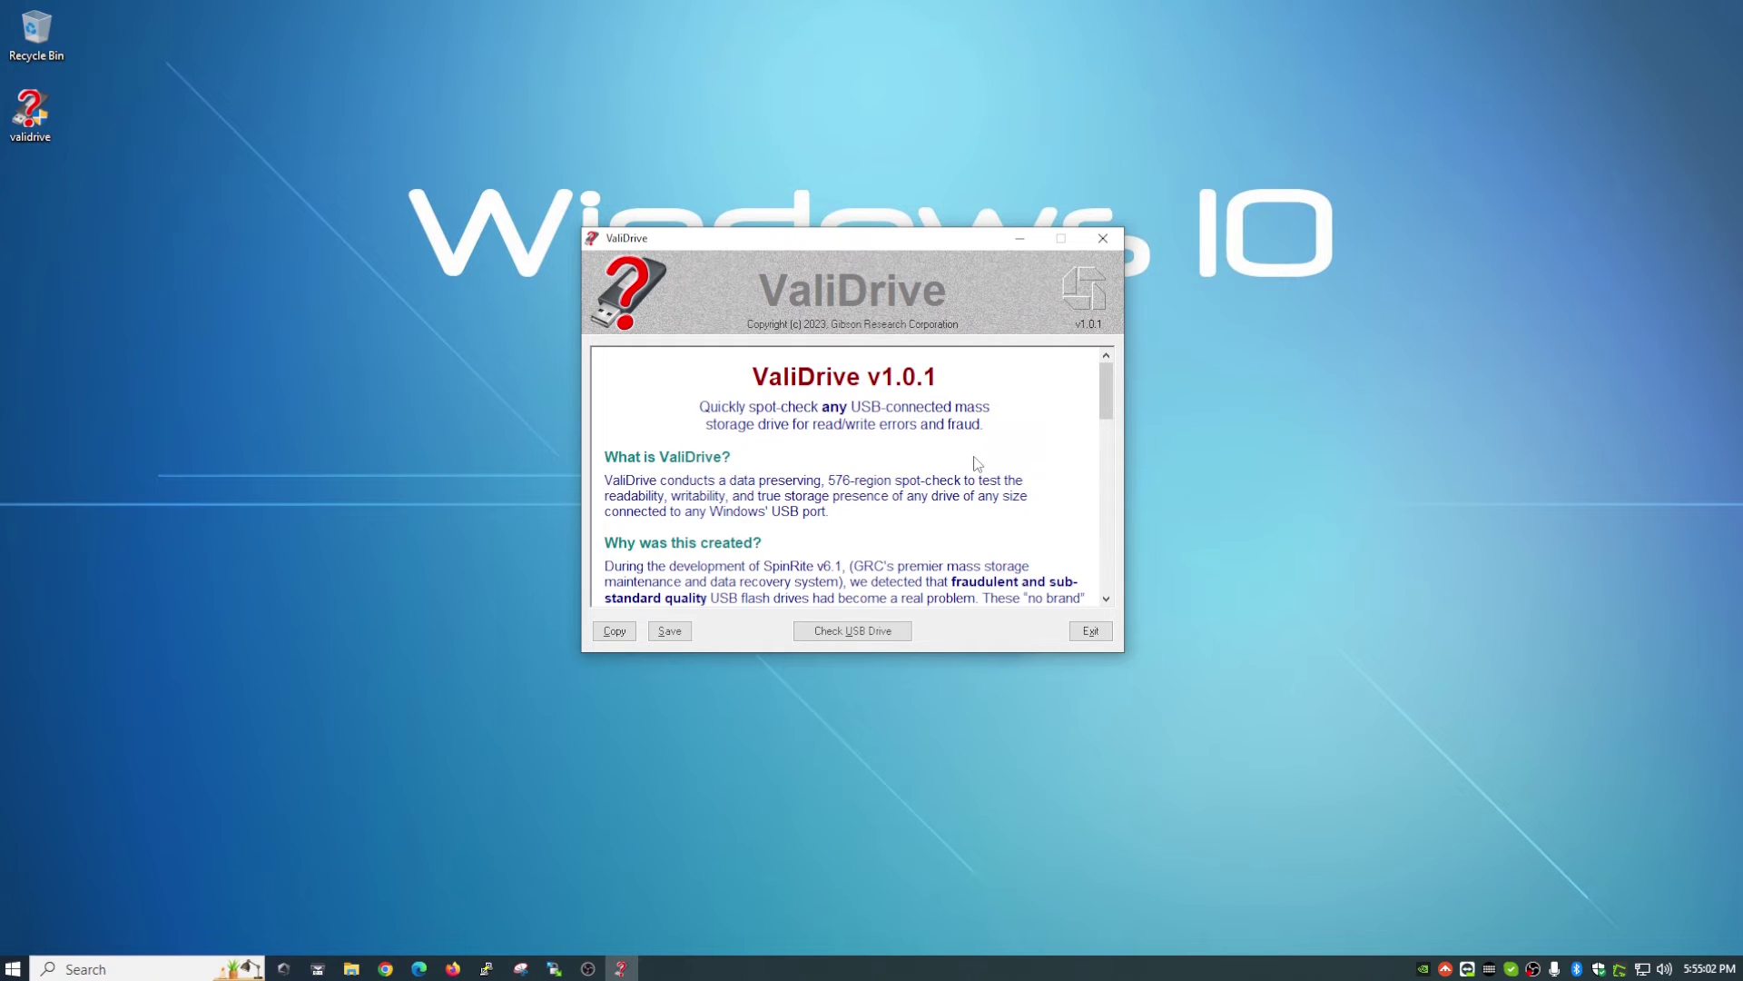
left_click_drag(1109, 384, 1115, 424)
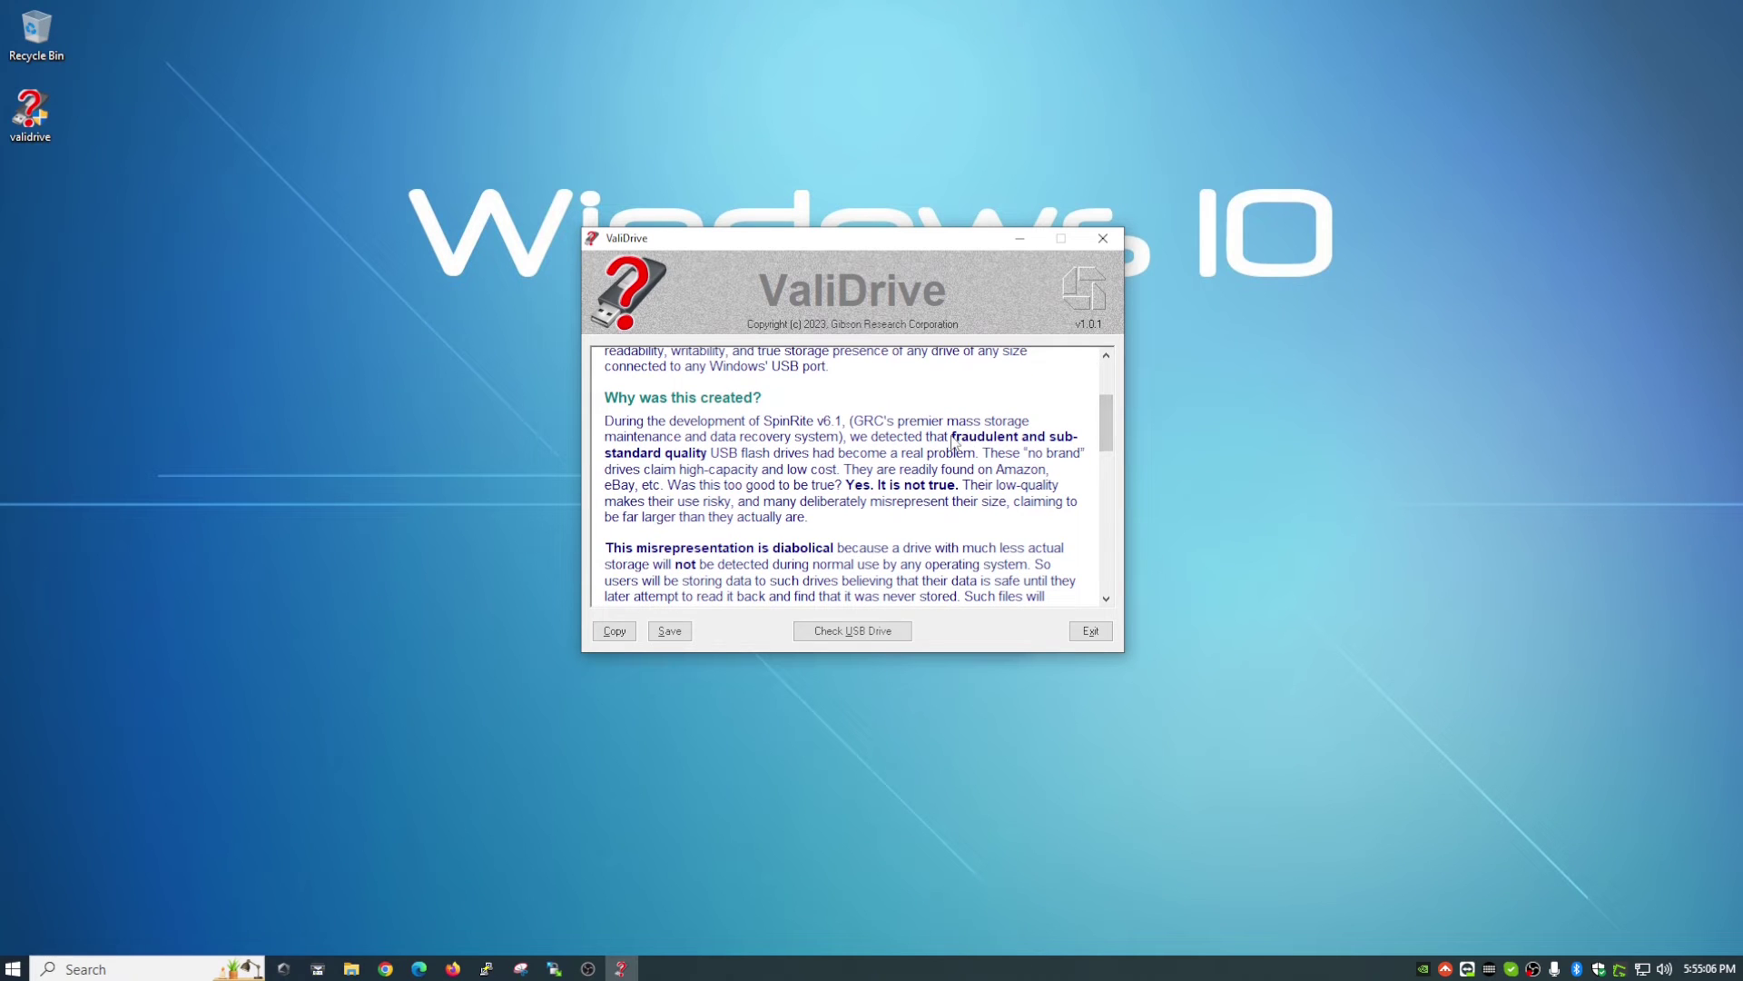
left_click_drag(953, 442, 860, 436)
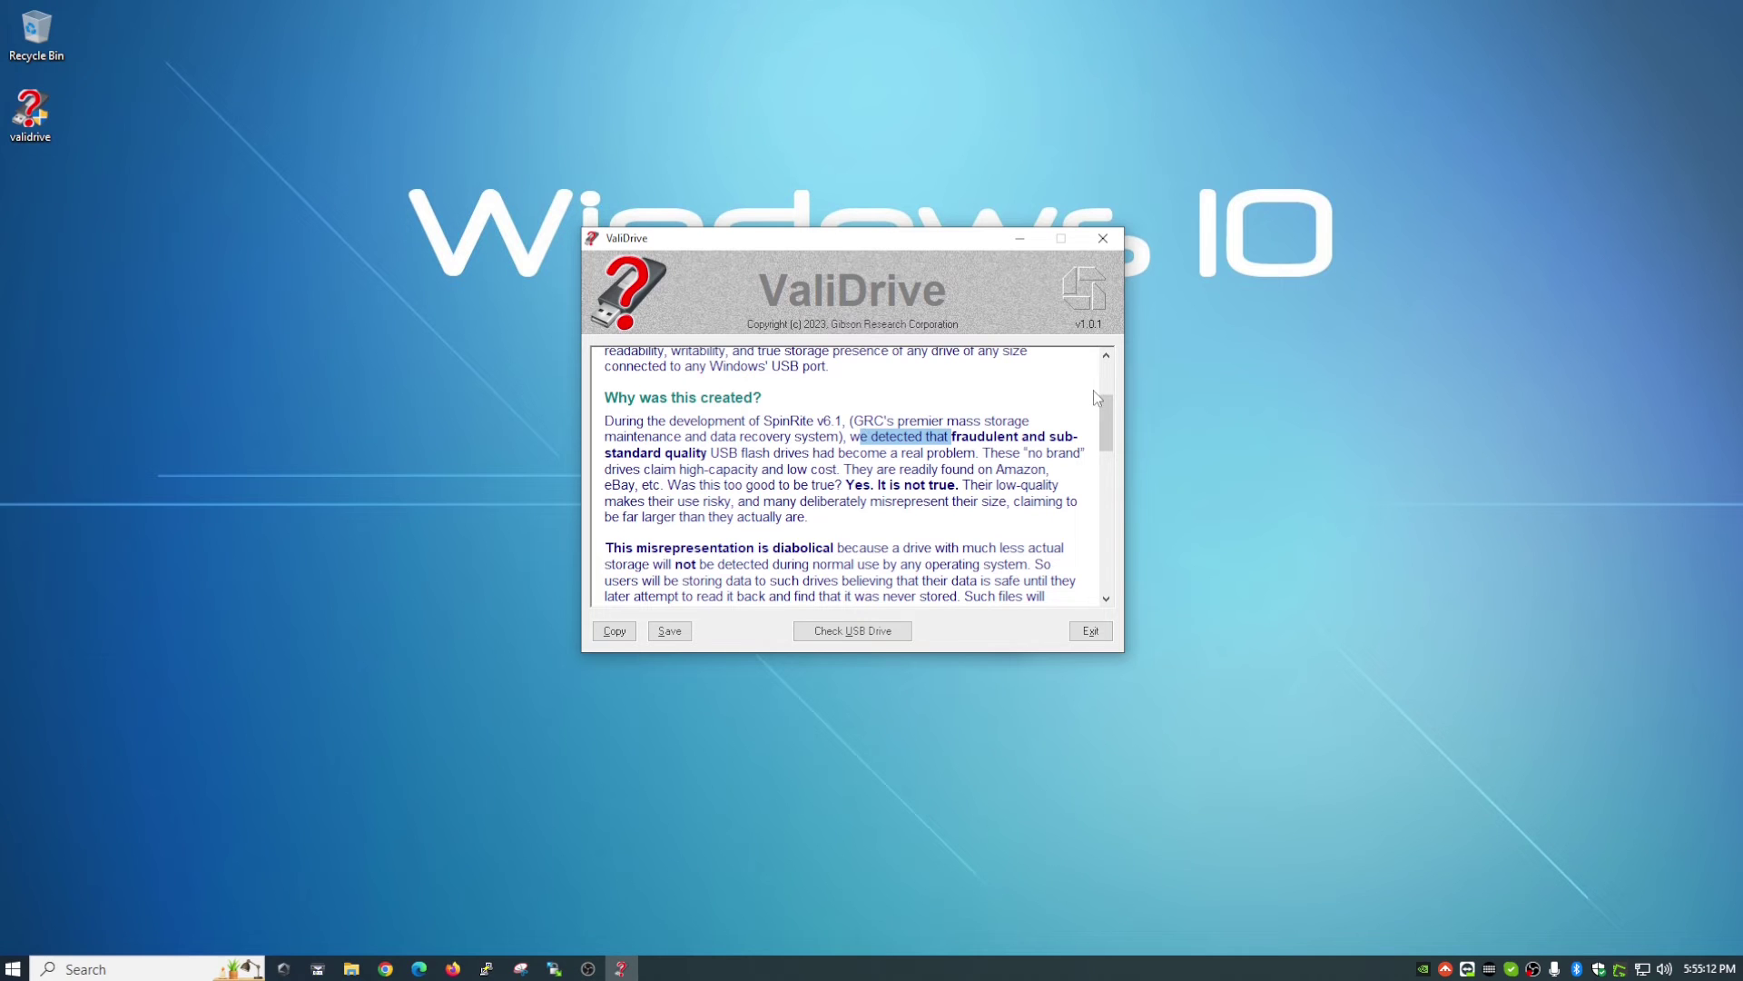
mouse_move(1106, 402)
left_mouse_down()
mouse_move(1102, 510)
mouse_move(1110, 373)
left_mouse_up()
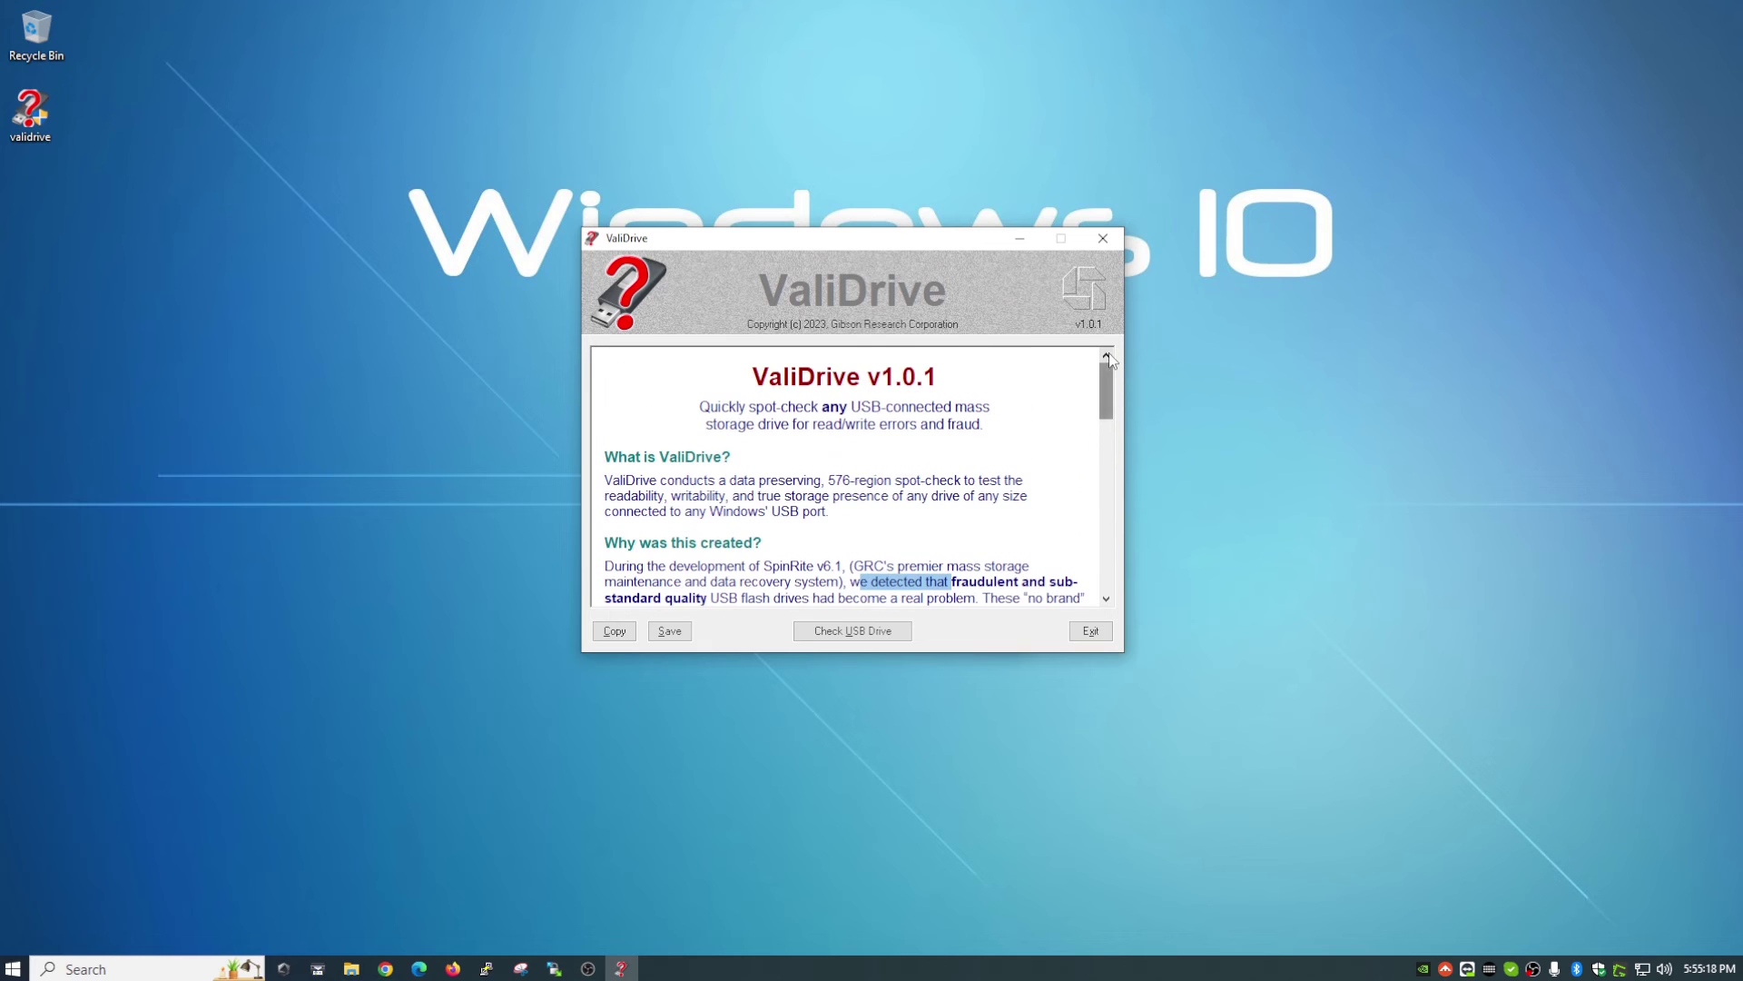
left_click(1337, 325)
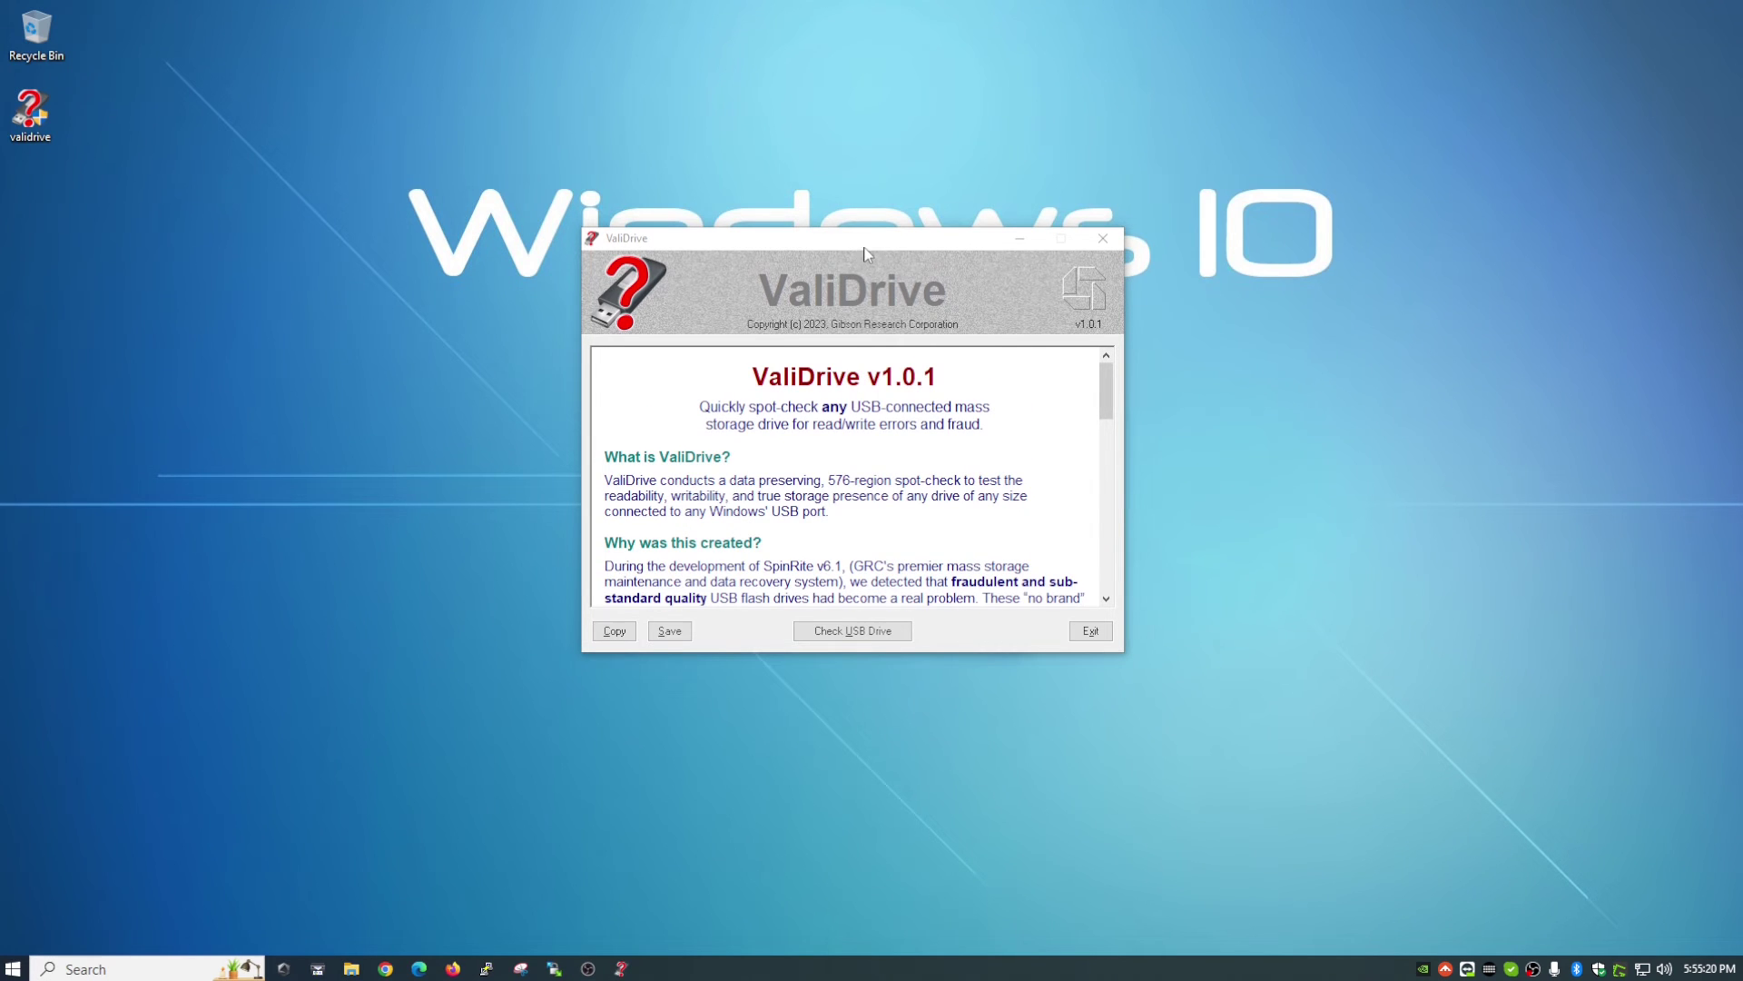
left_click_drag(860, 247, 844, 196)
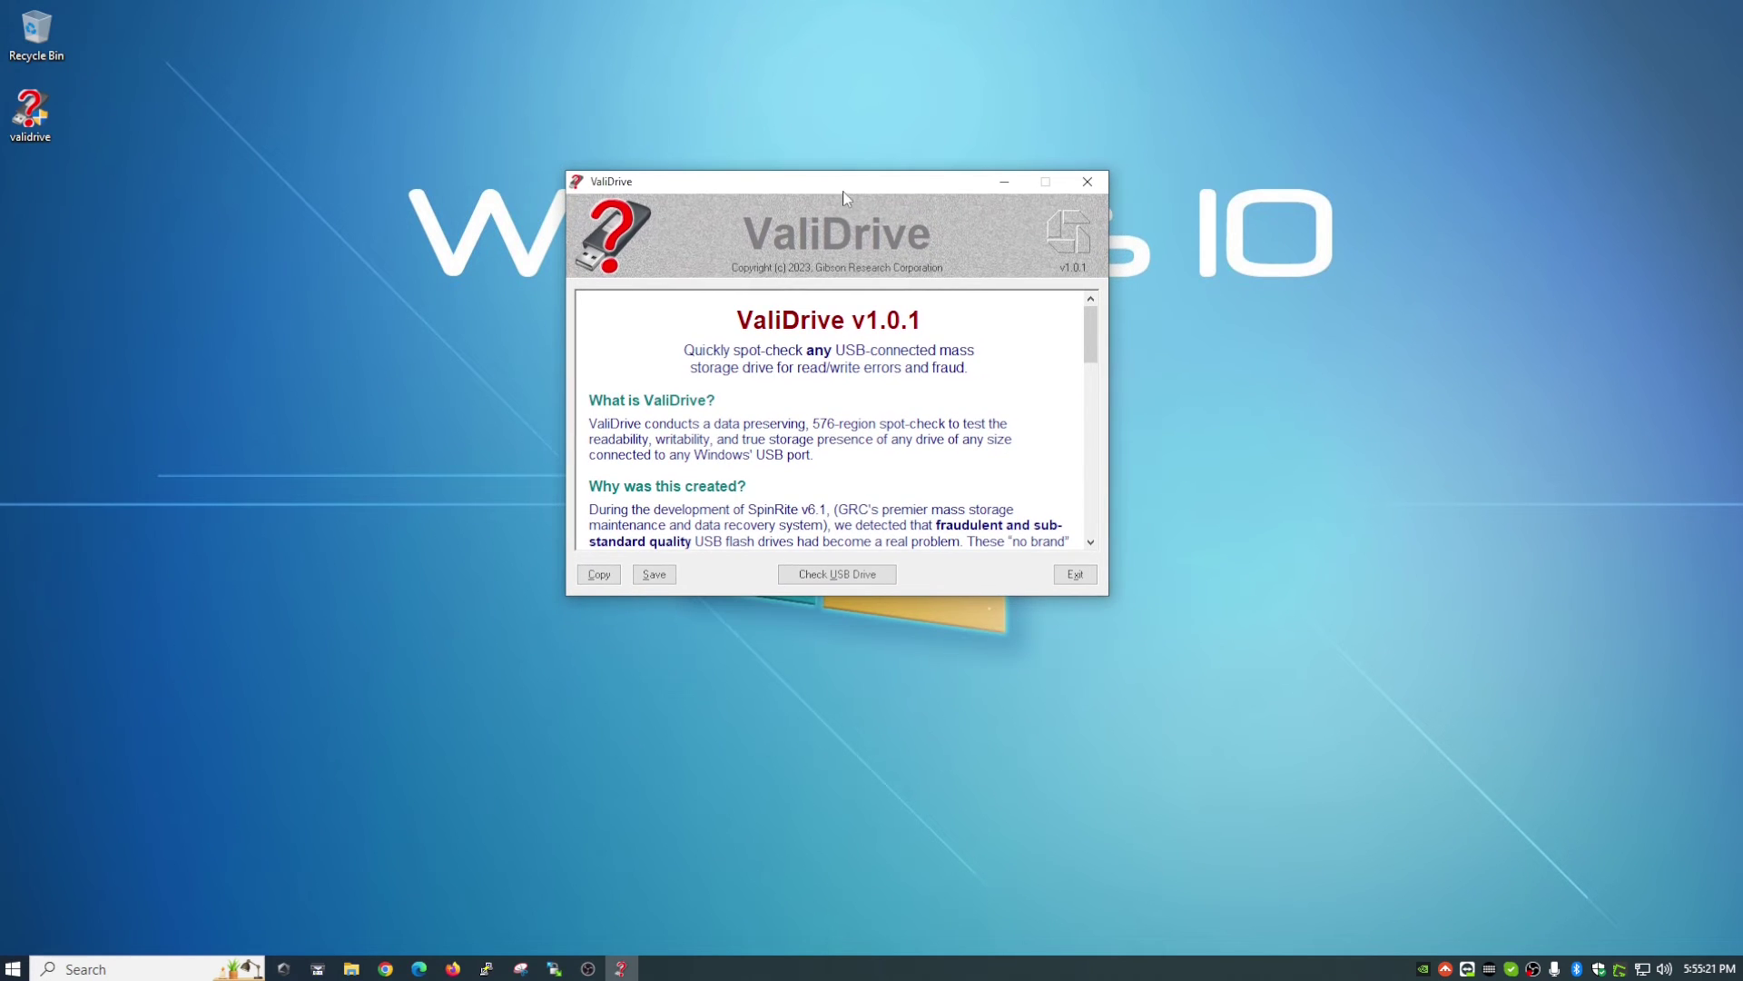
Check for a USB drive and validate the detected 31.4GB drive at F:
left_click(850, 574)
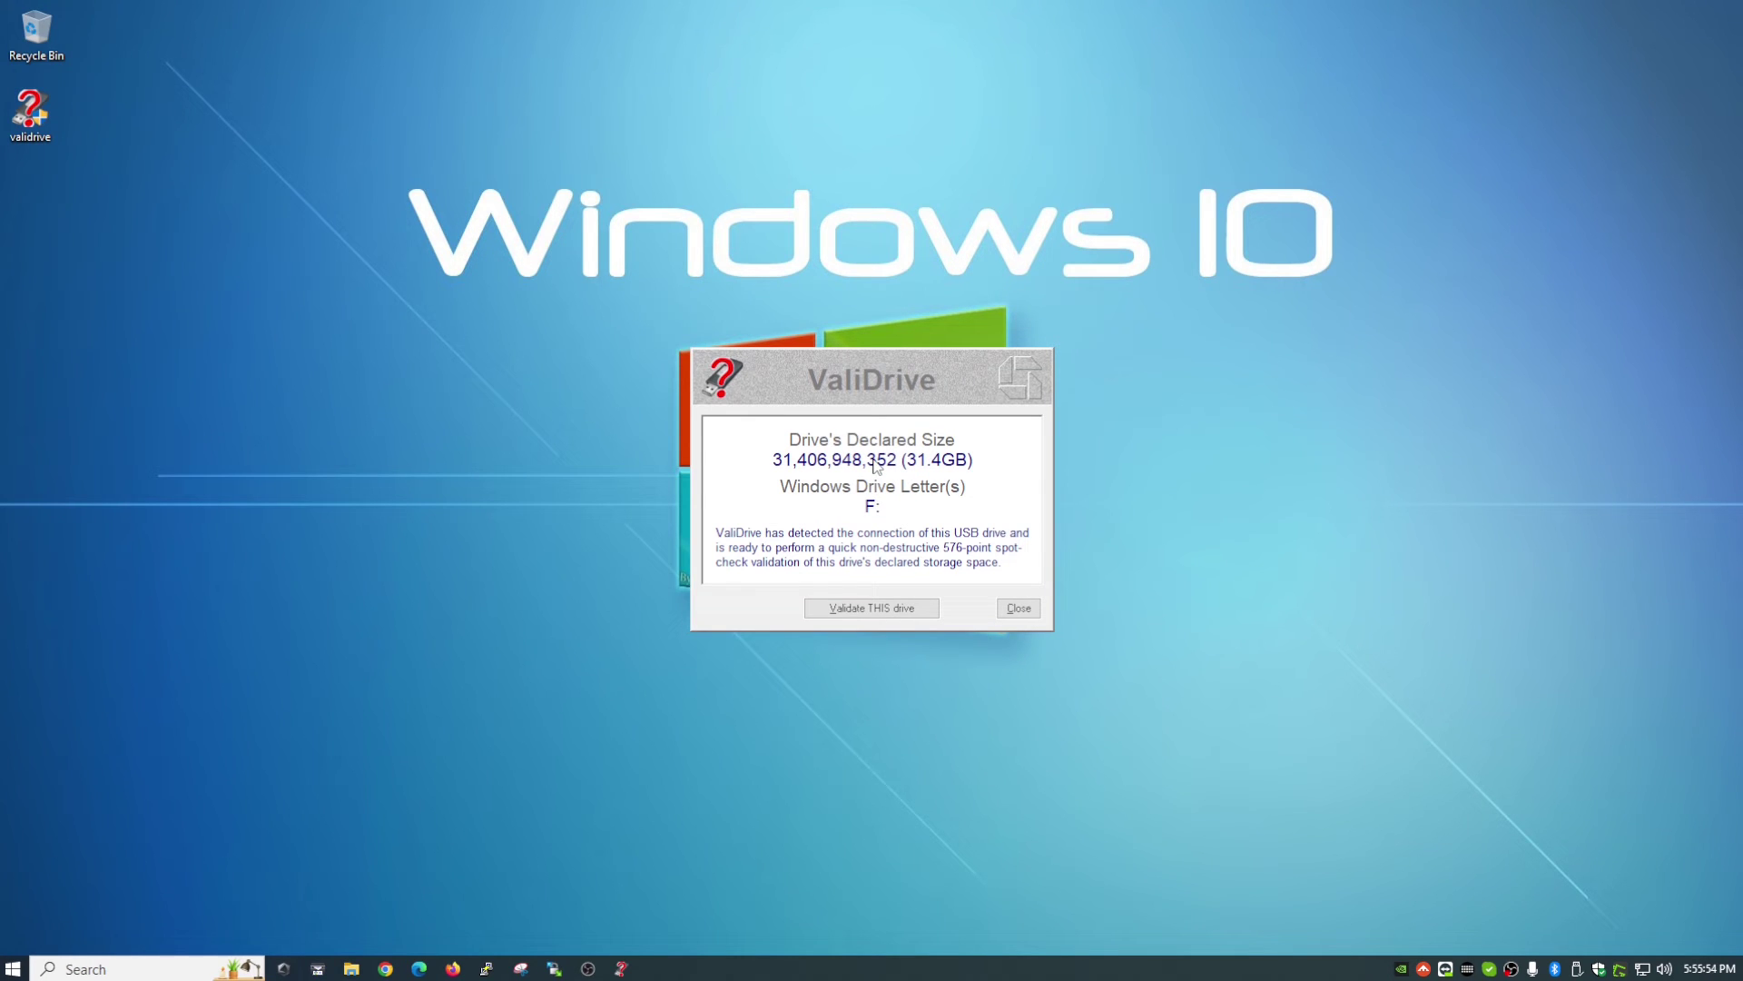
left_click(873, 608)
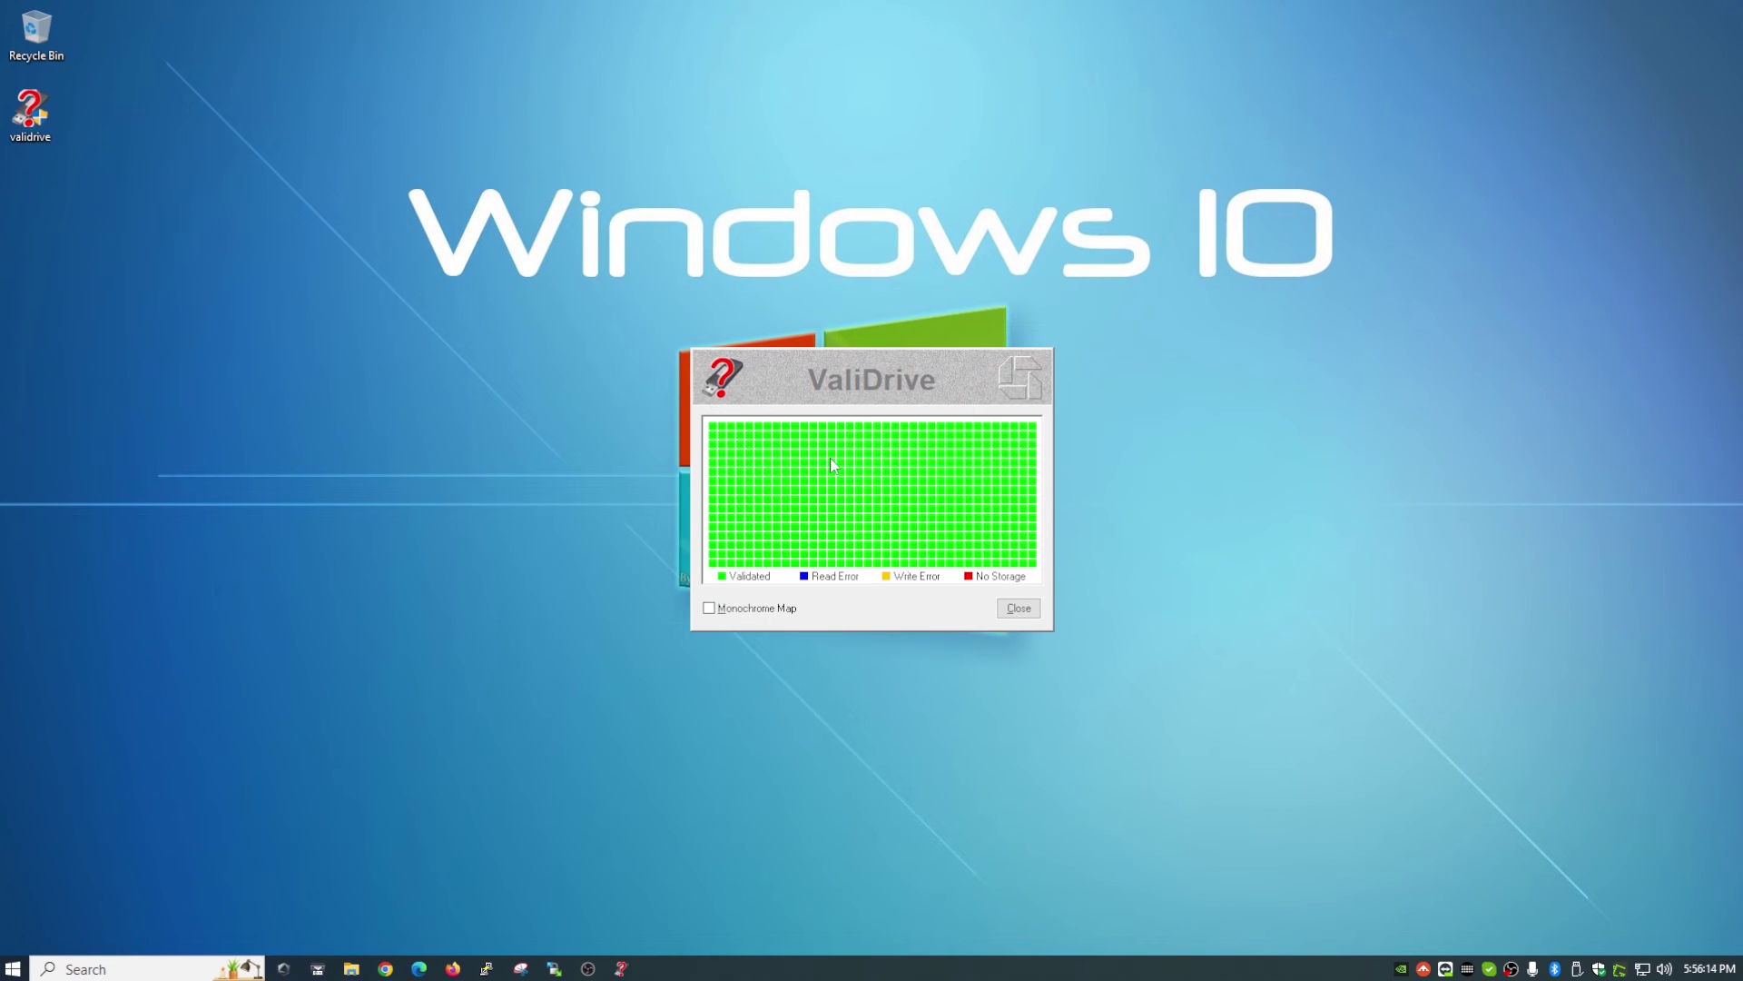
After validation finishes, bring the GRC ValiDrive page in Firefox back to the front
mouse_move(454, 961)
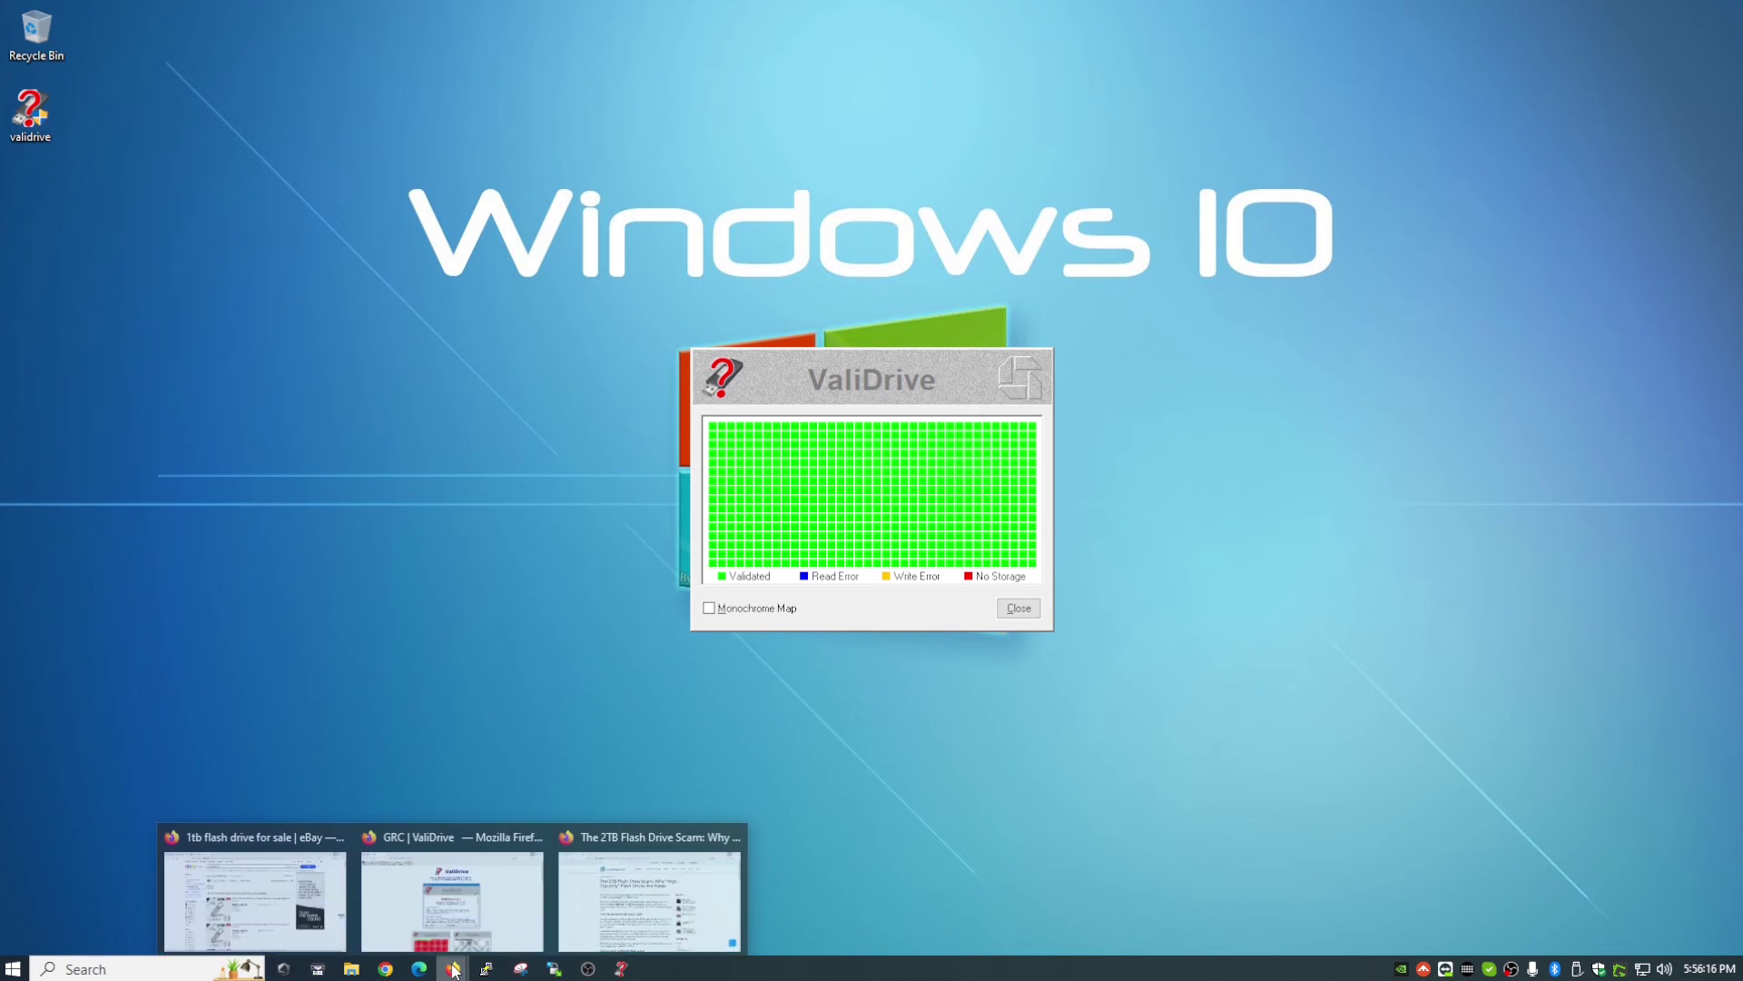
left_click(459, 895)
Scroll the GRC page to the sample maps of a 2TB drive really holding 62GB
scroll(557, 392, "down", 5)
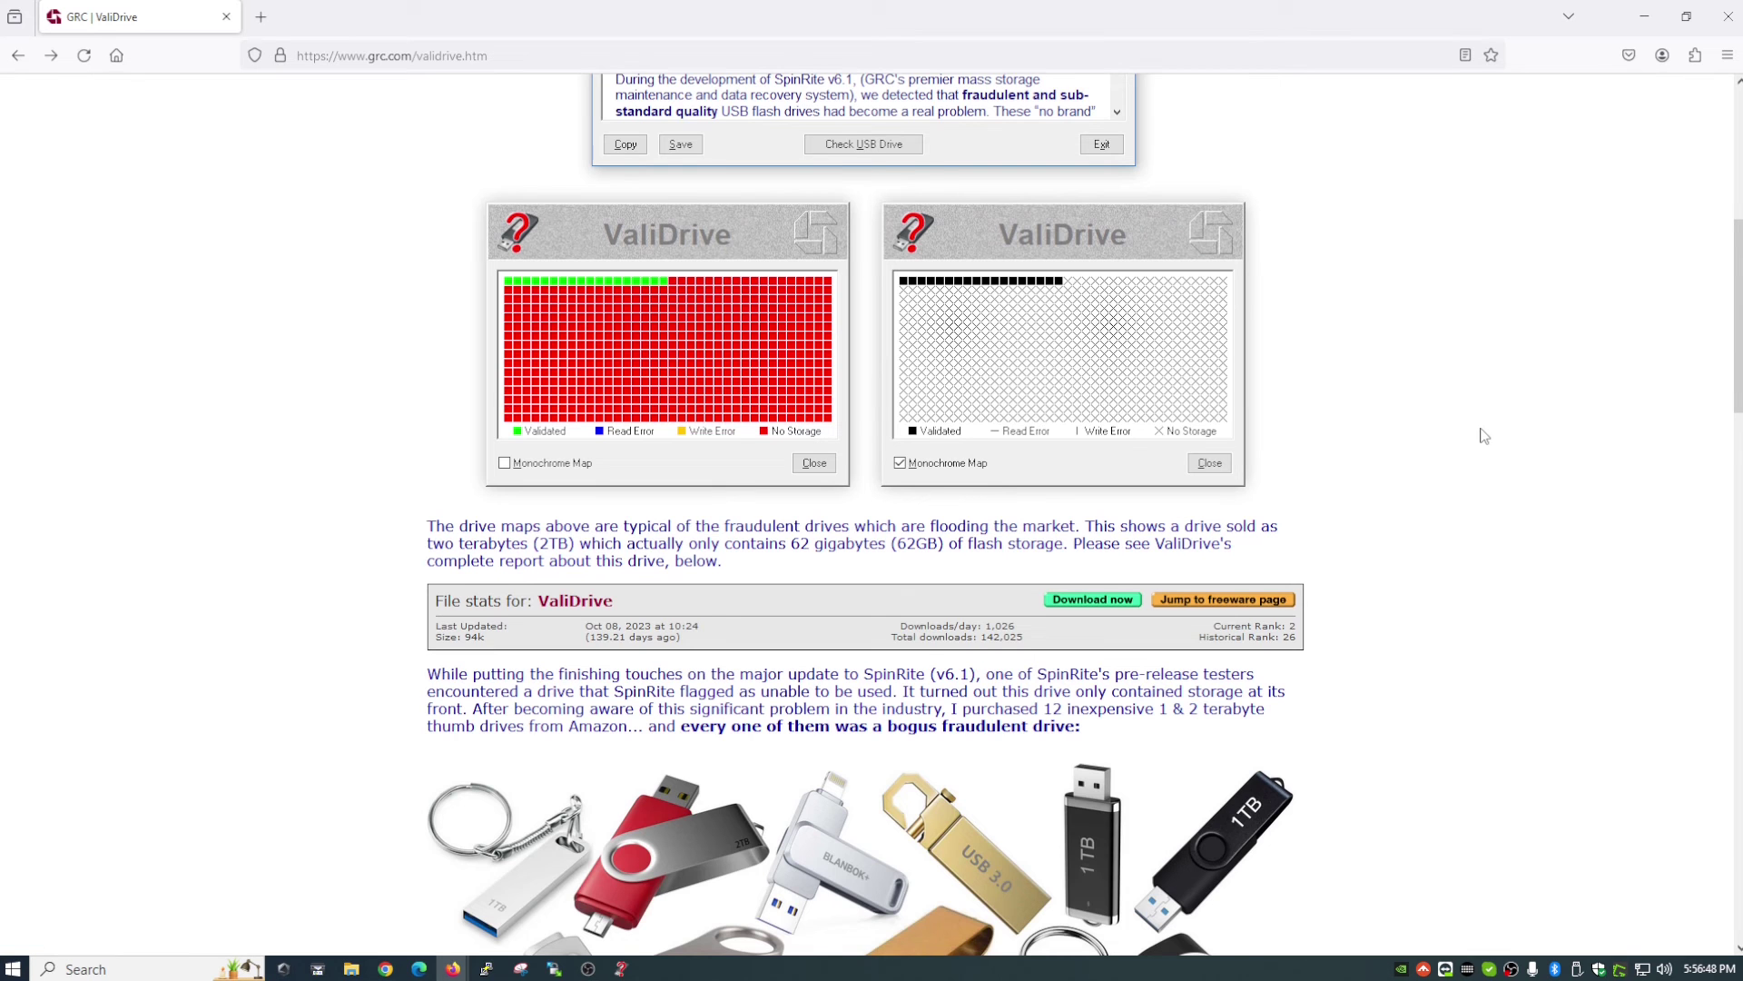
scroll(1486, 436, "up", 5)
Minimize Firefox, close the drive map, and scroll Report #1's map and performance table
left_click(1645, 17)
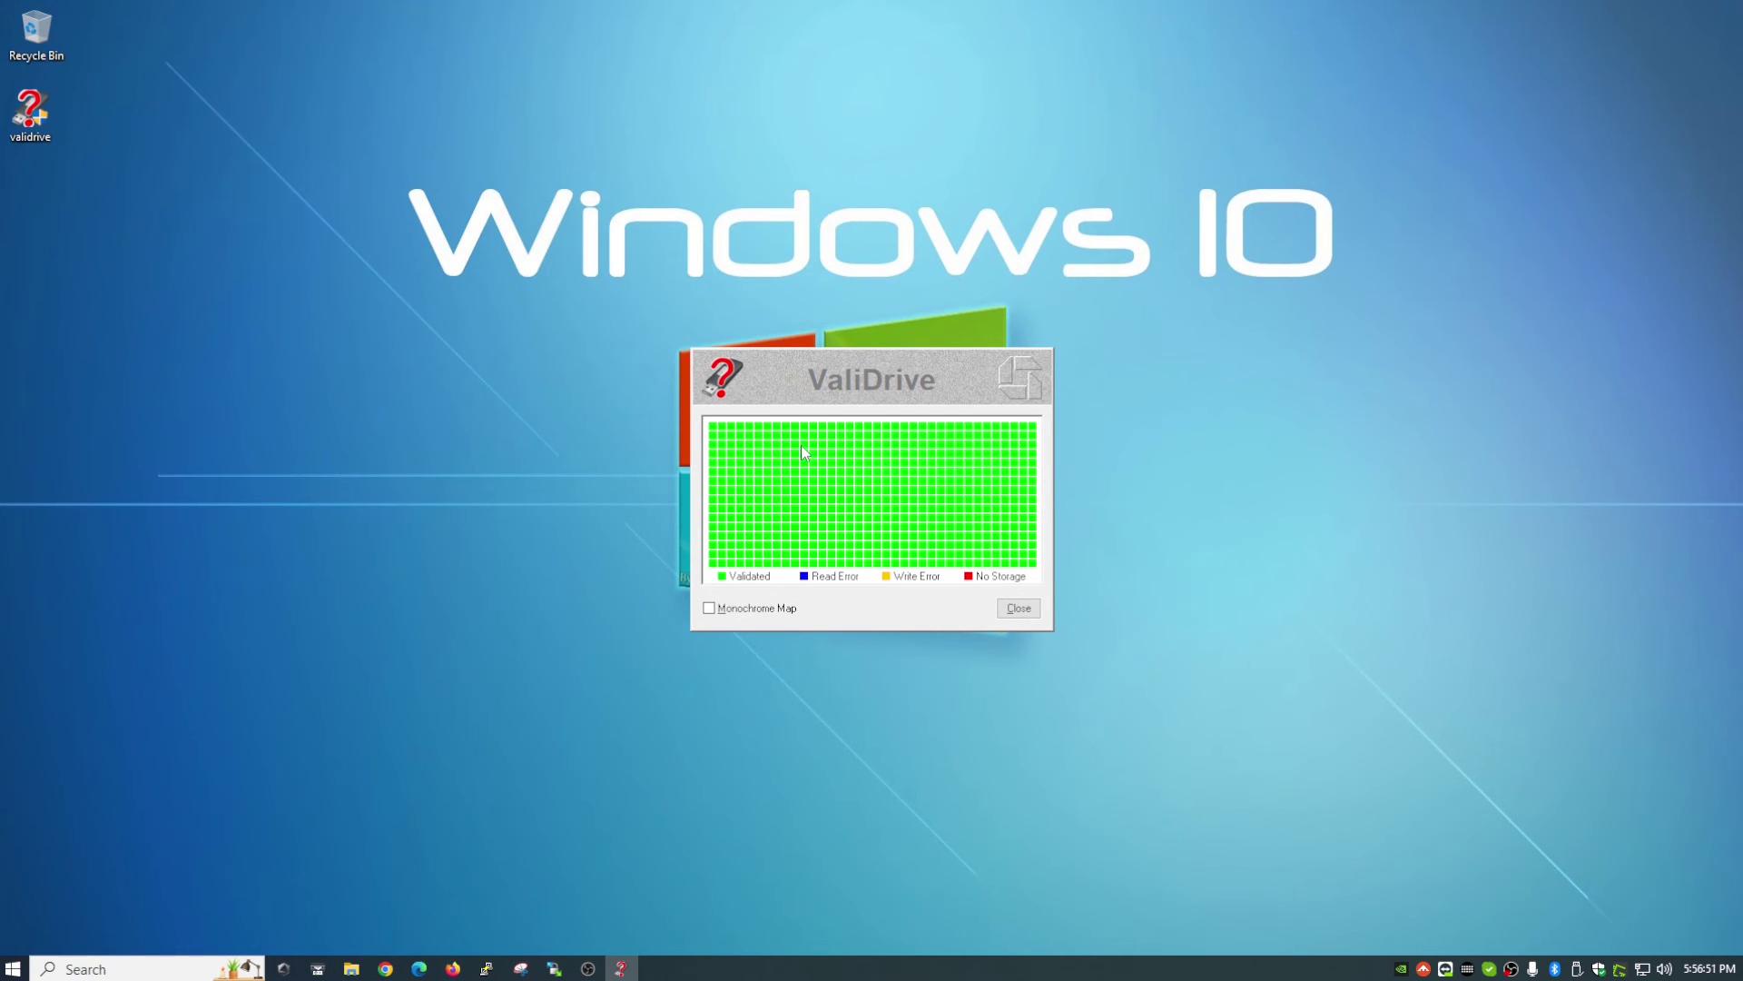
left_click(1025, 608)
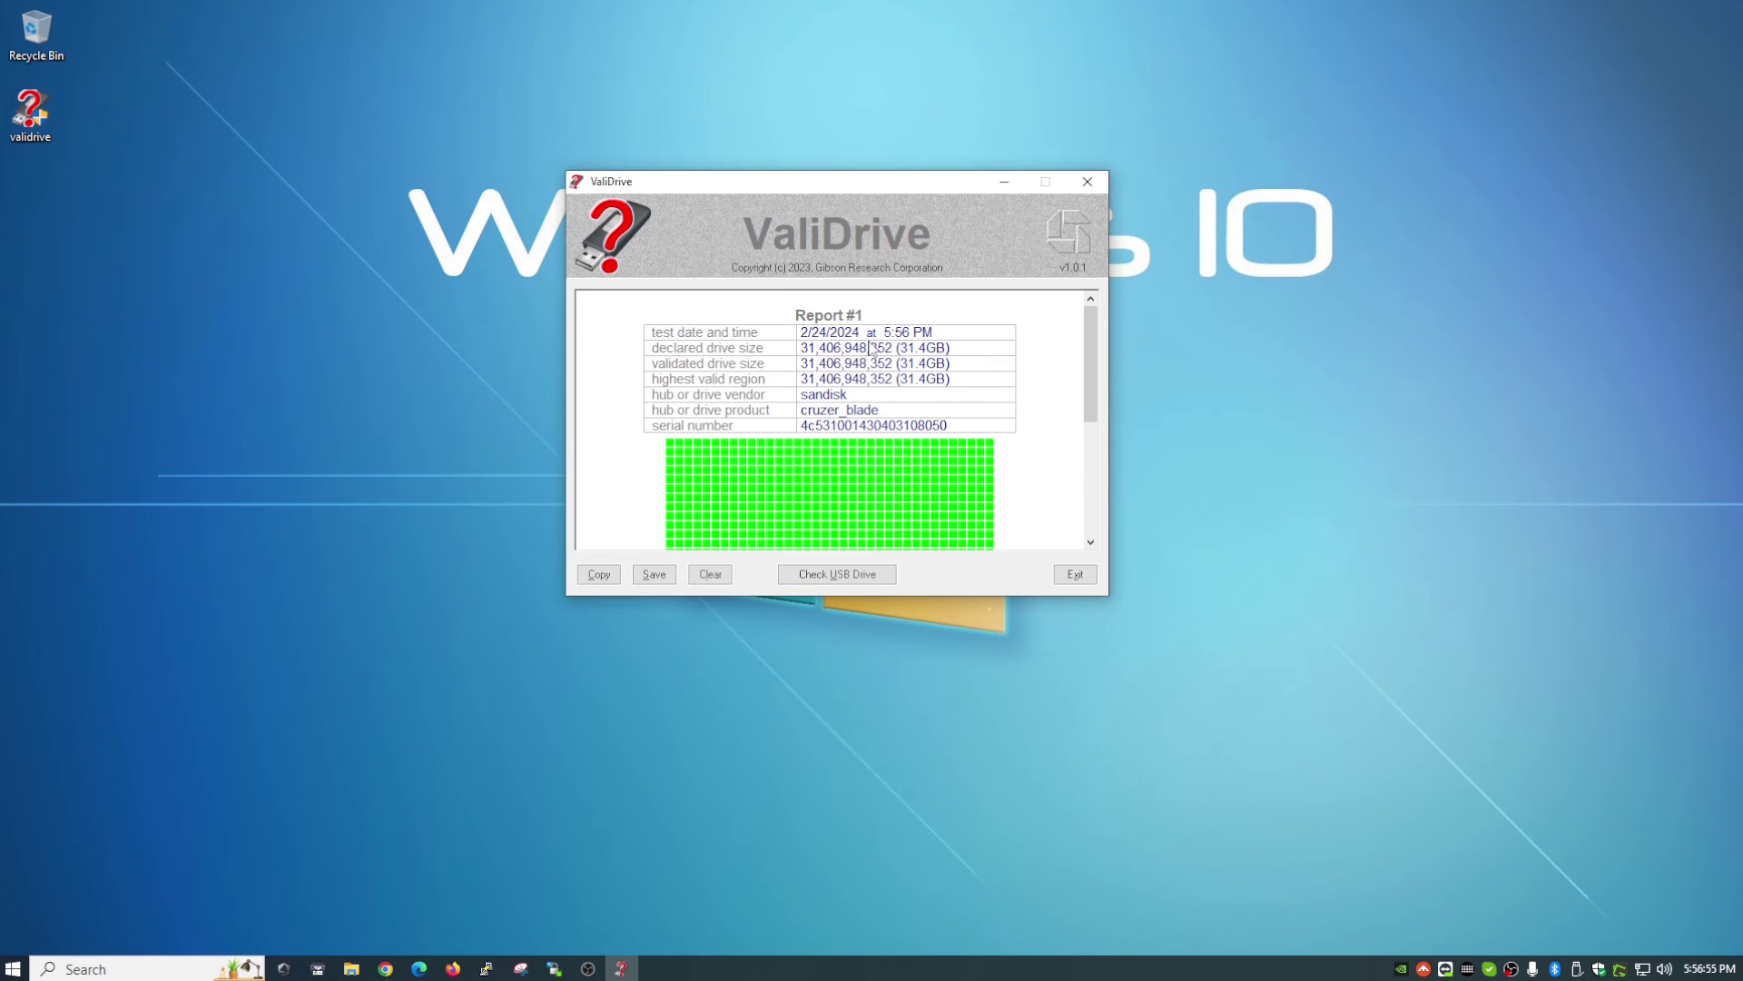
scroll(987, 365, "down", 5)
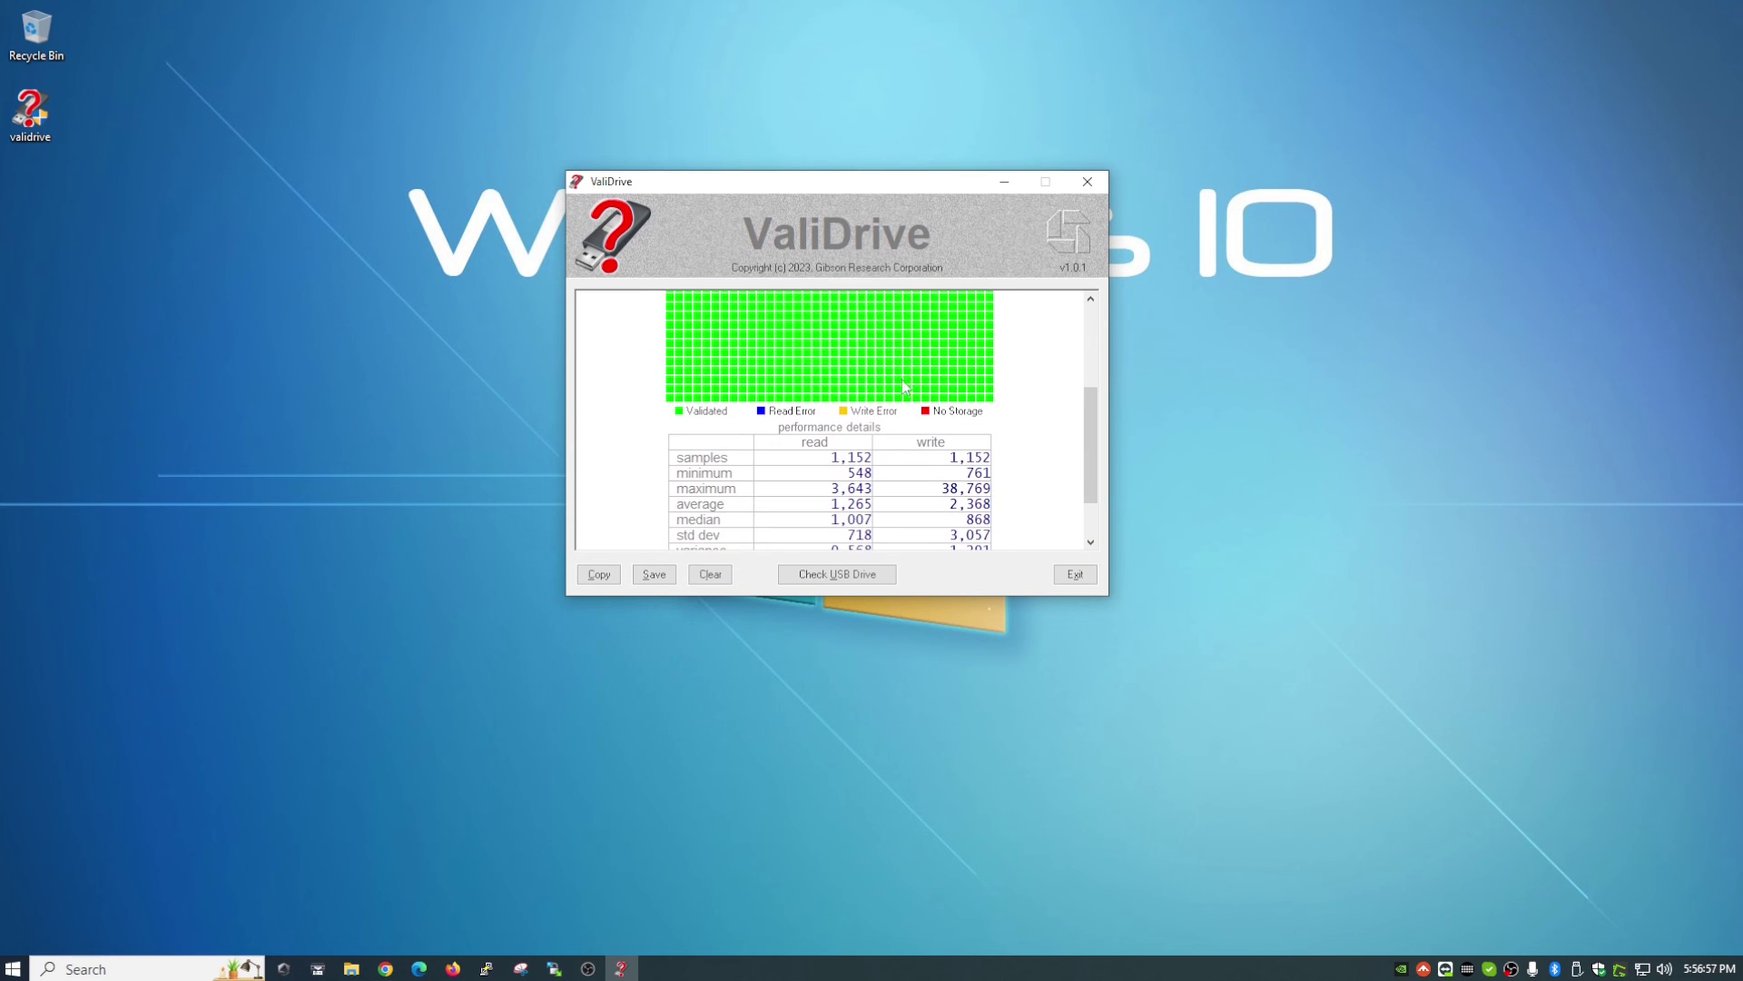
scroll(1077, 380, "down", 2)
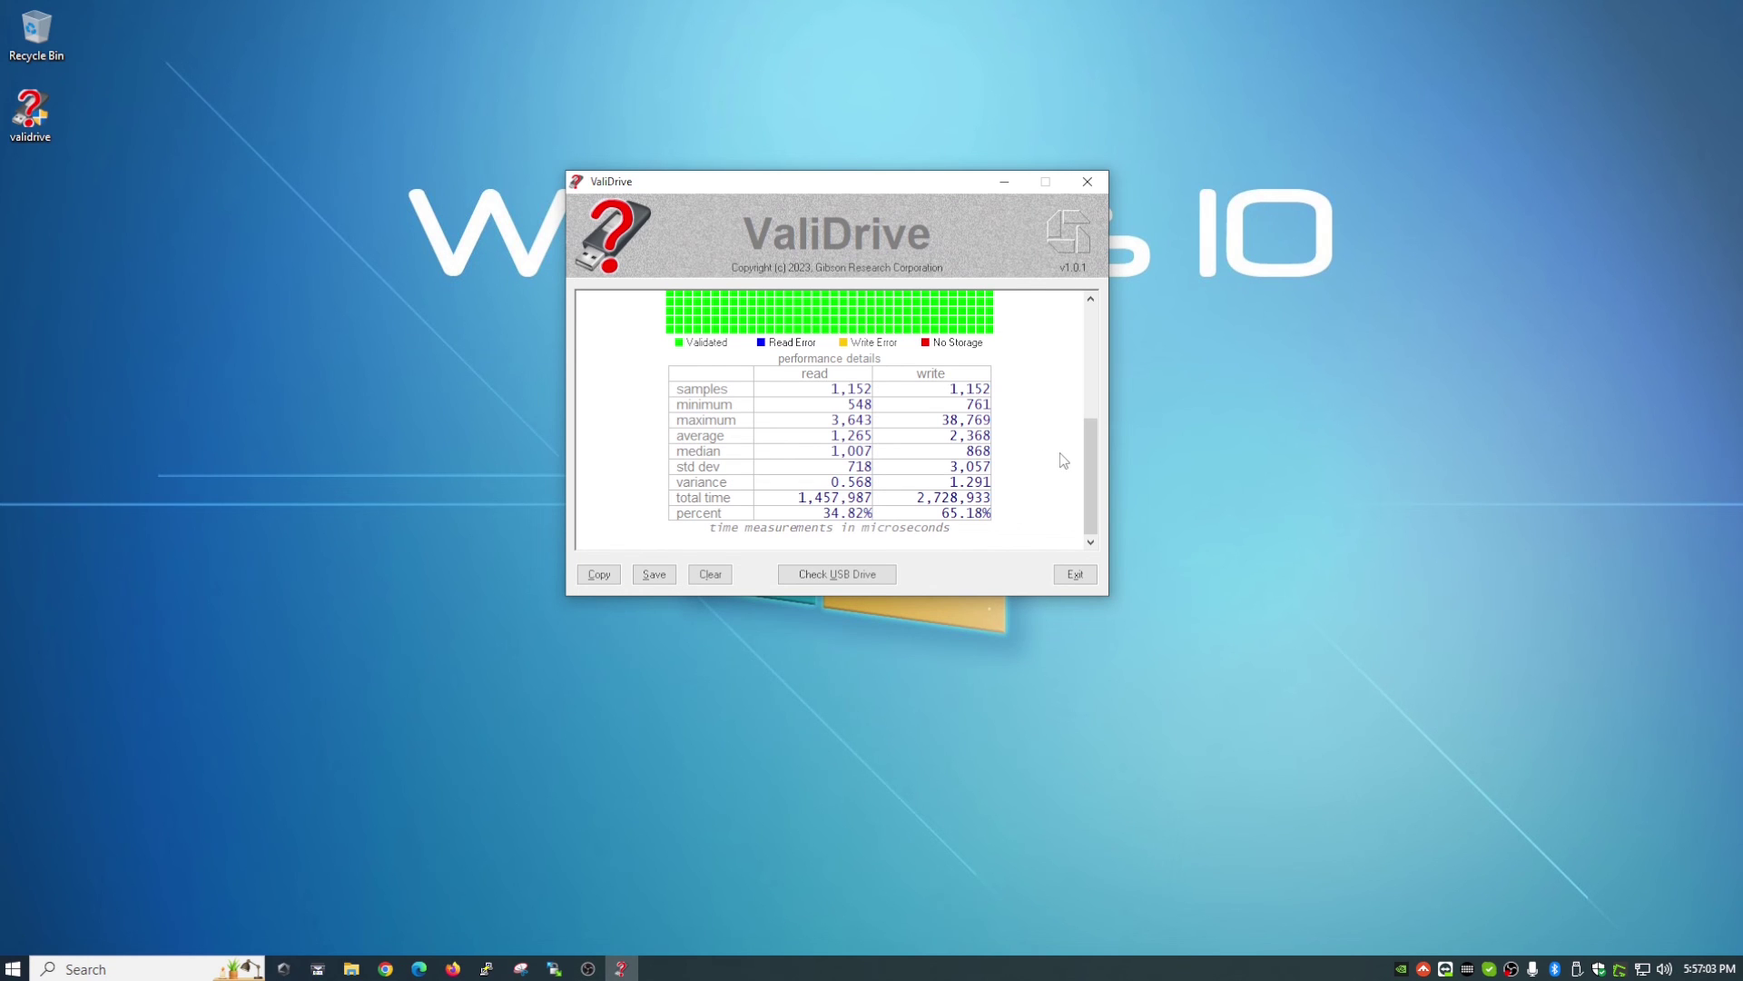
scroll(1064, 460, "up", 5)
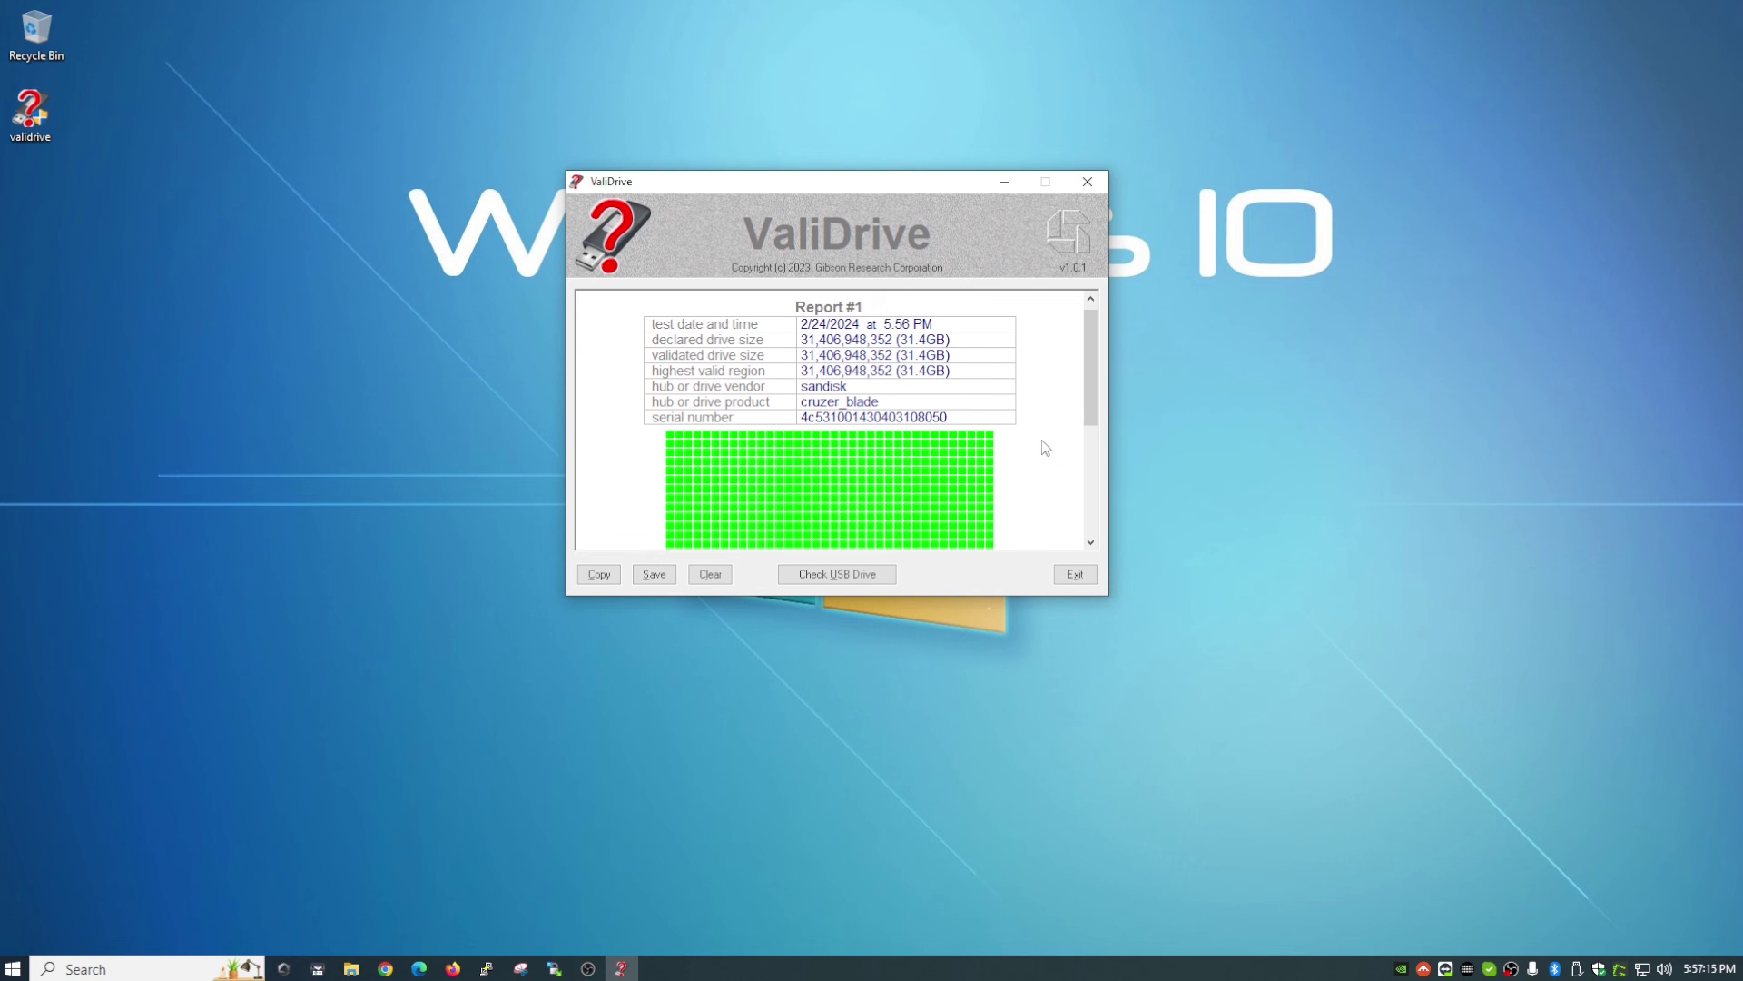
scroll(1042, 445, "down", 3)
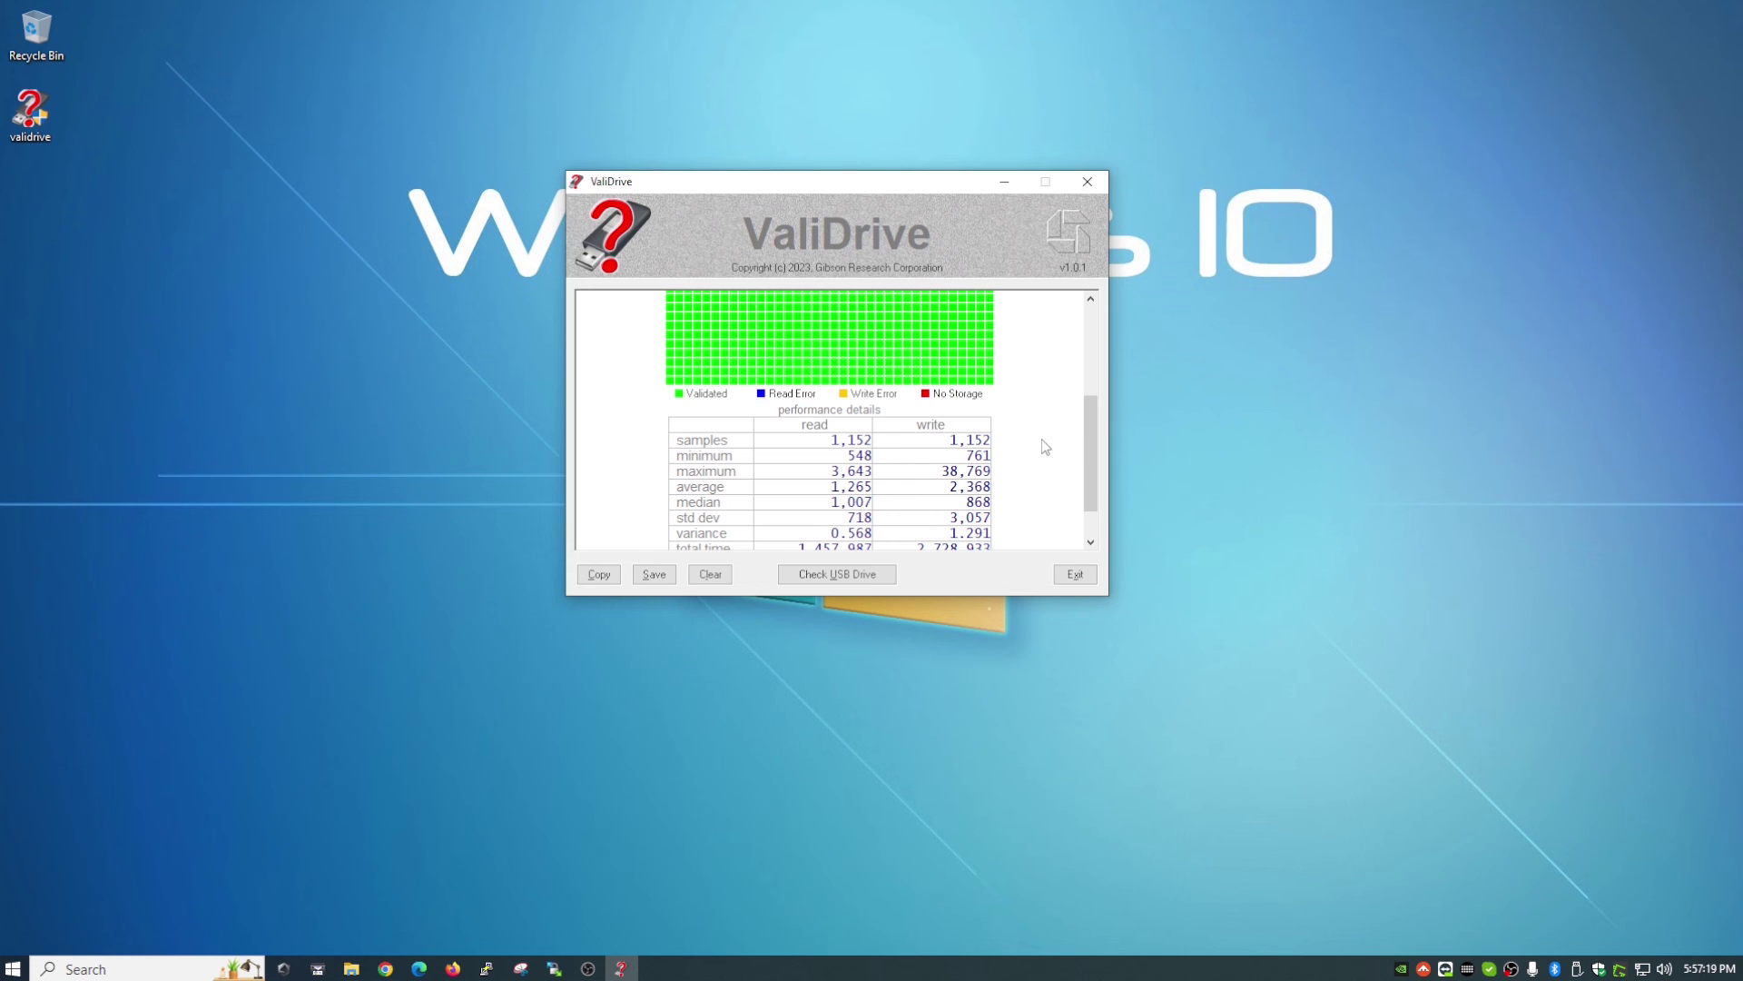
scroll(1045, 446, "up", 3)
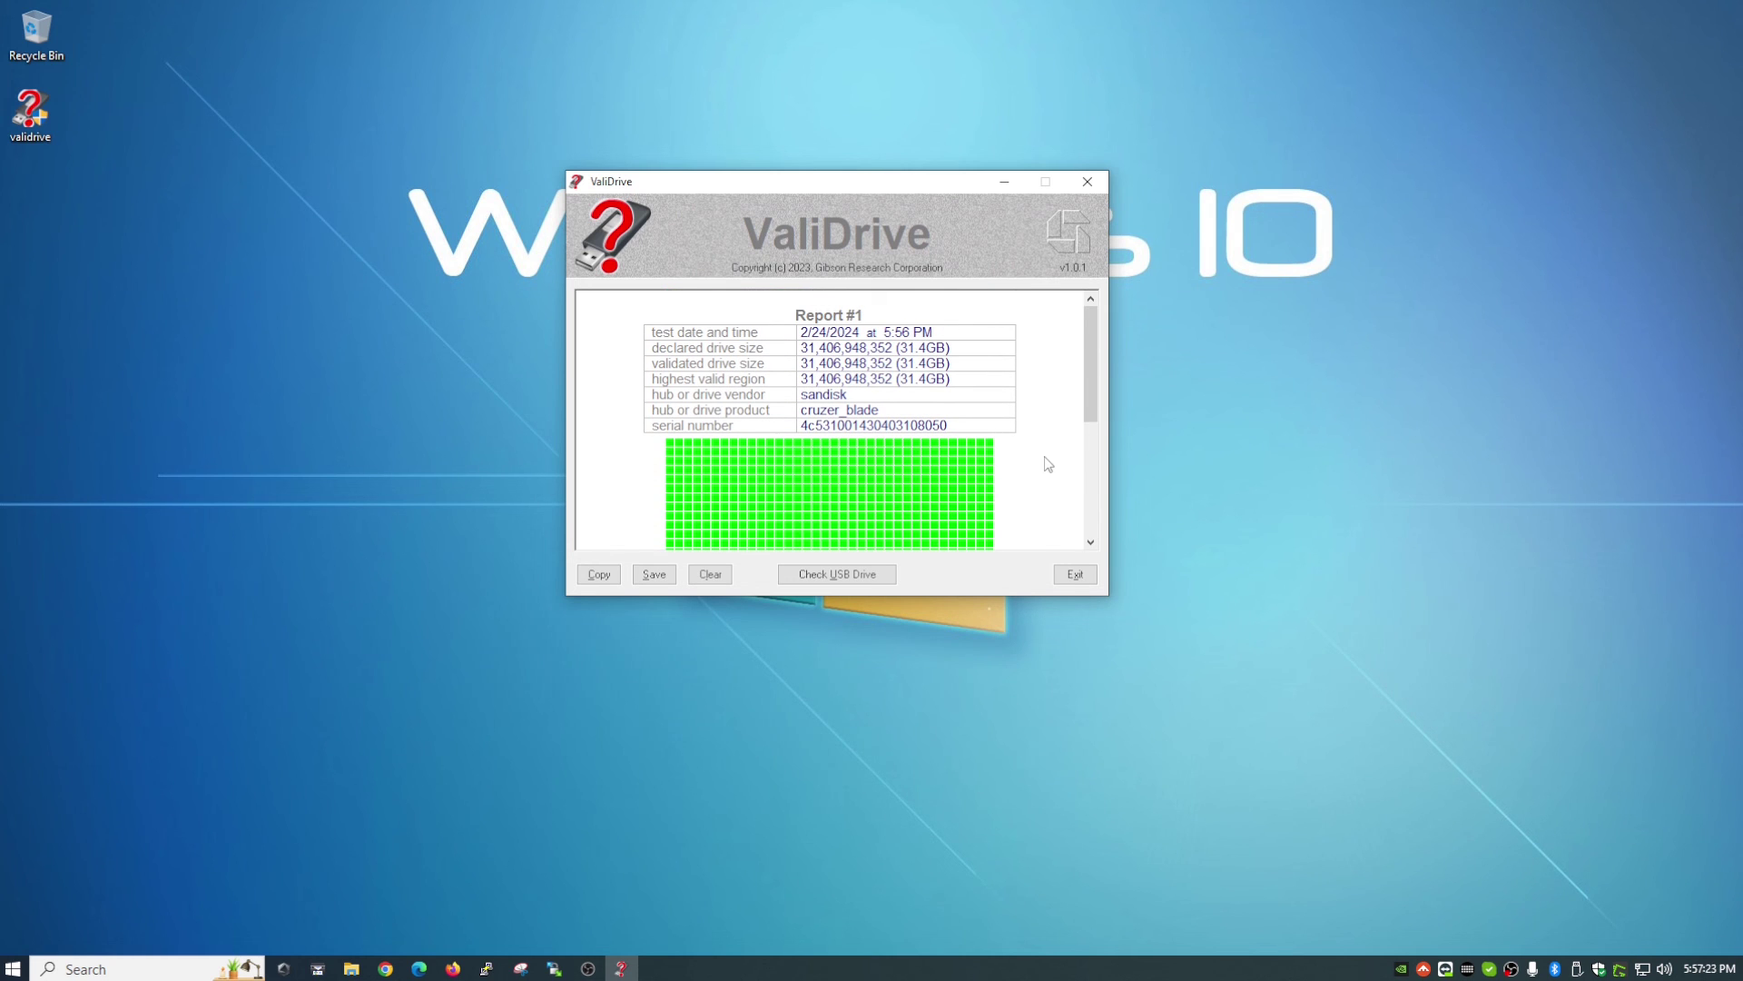
scroll(1049, 477, "down", 3)
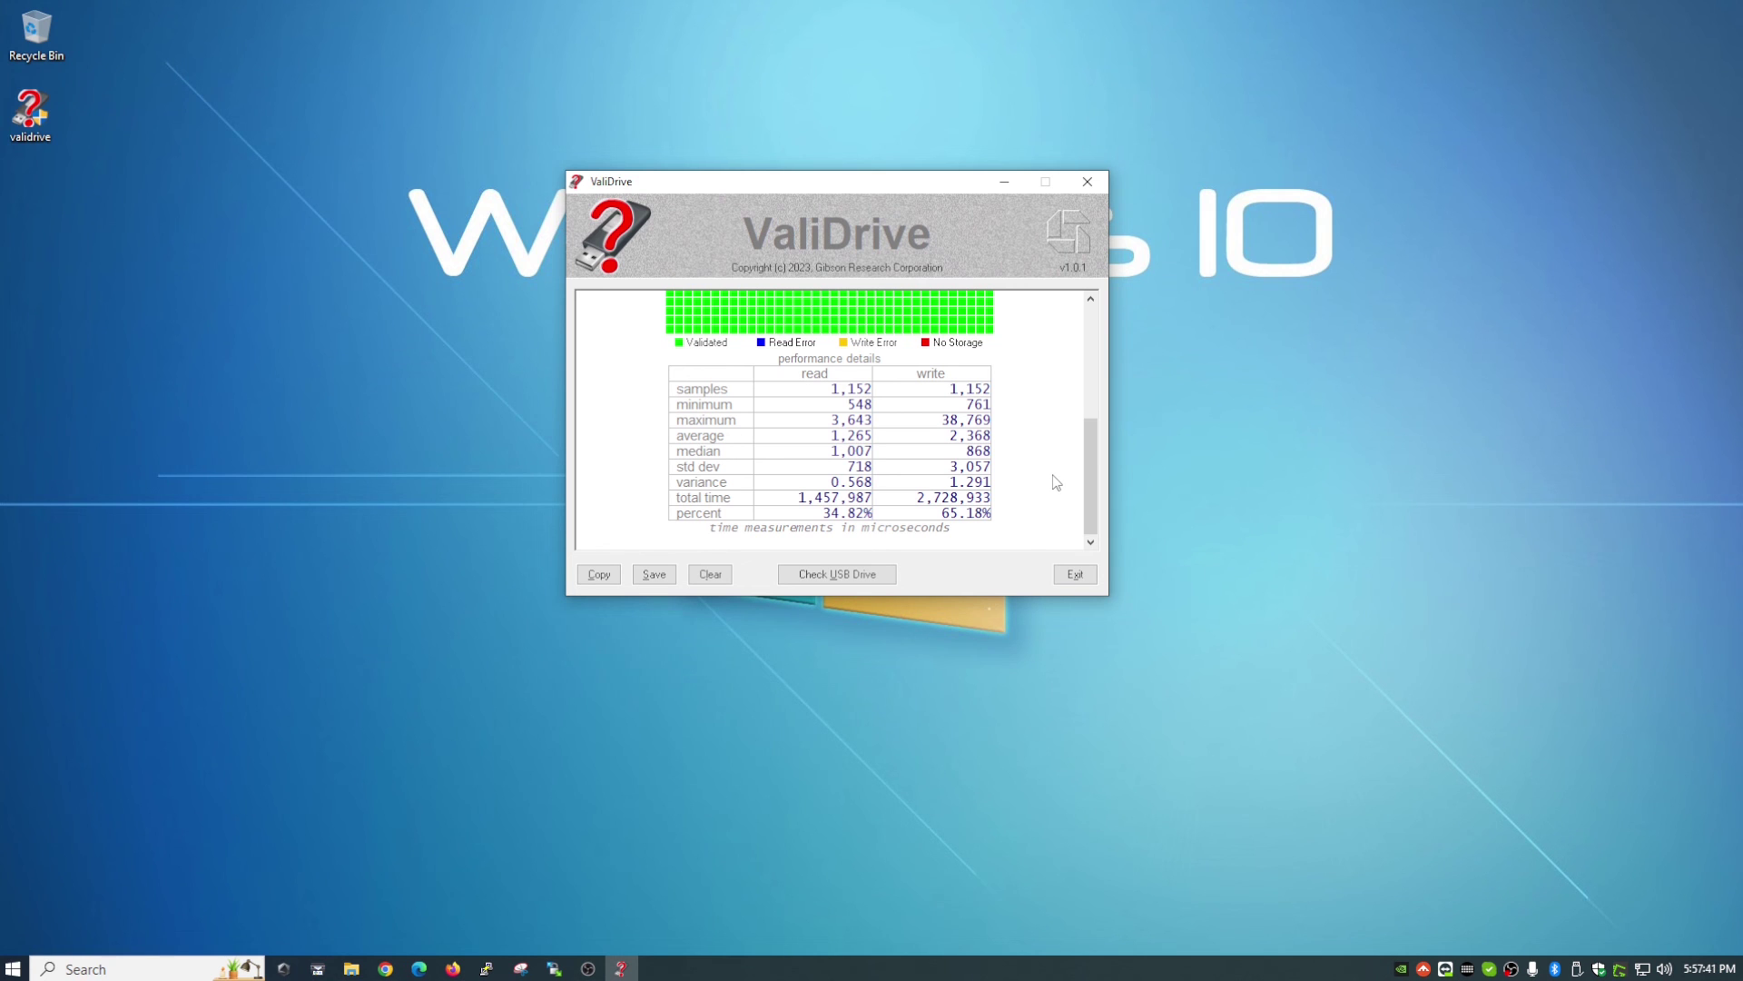
scroll(1057, 483, "up", 5)
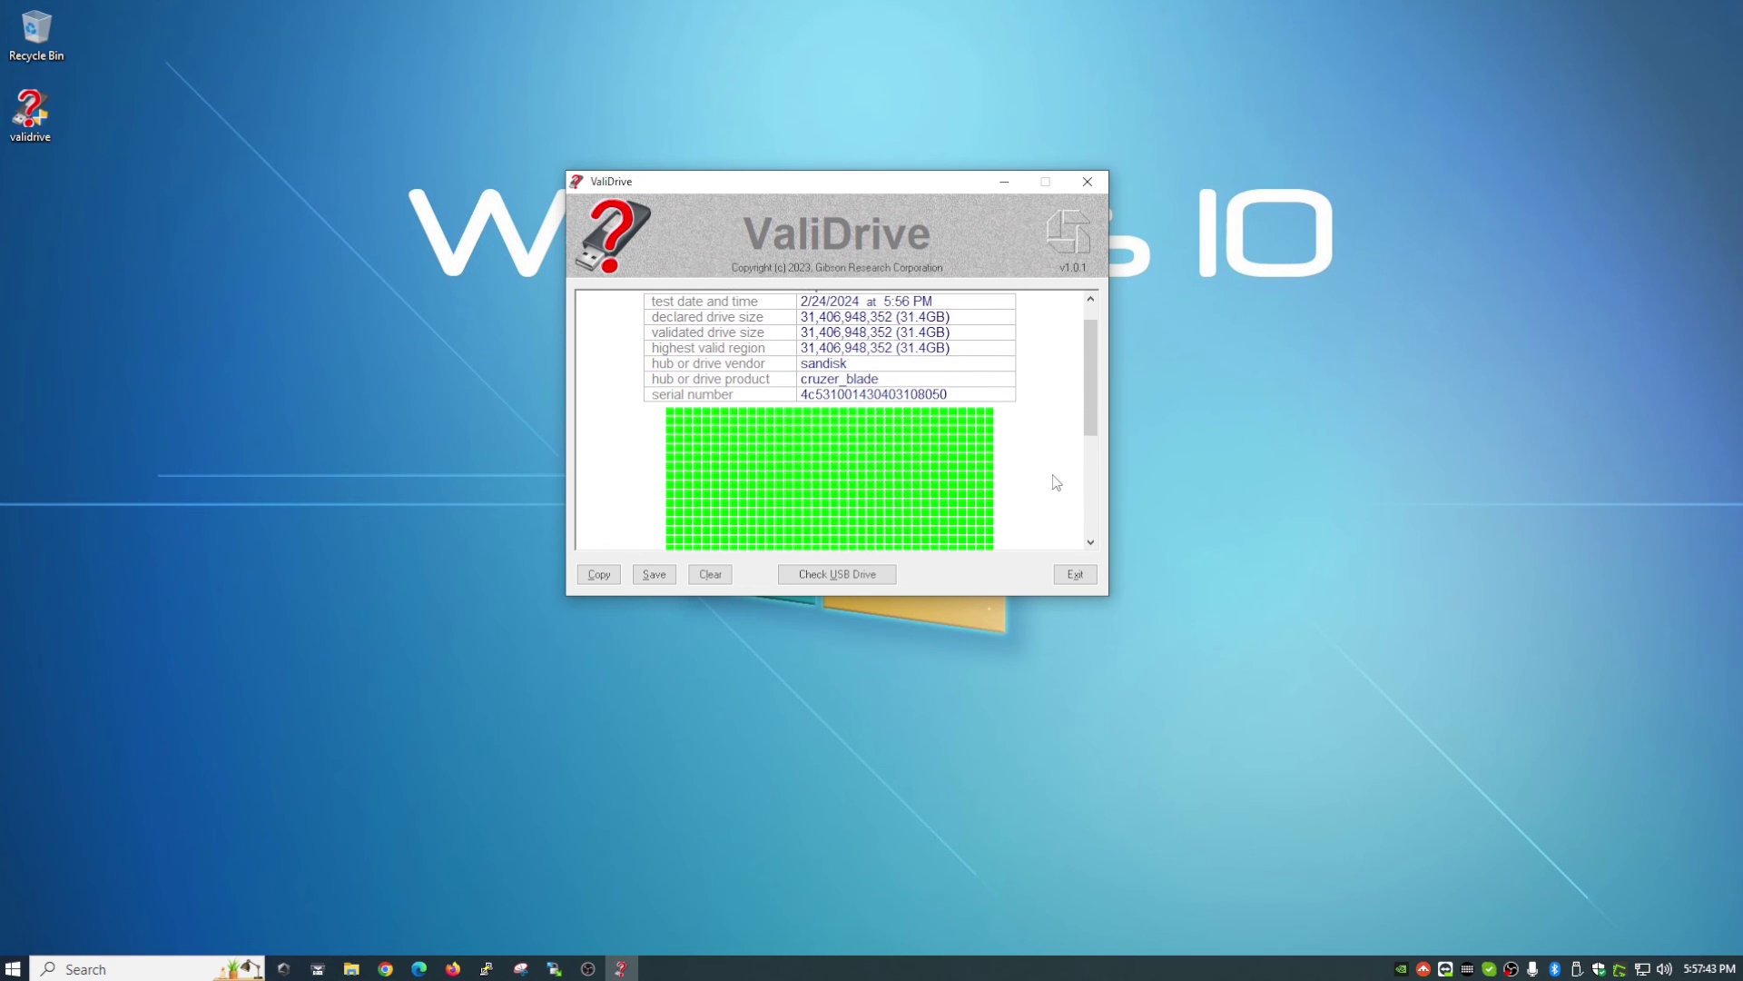
scroll(1057, 482, "up", 1)
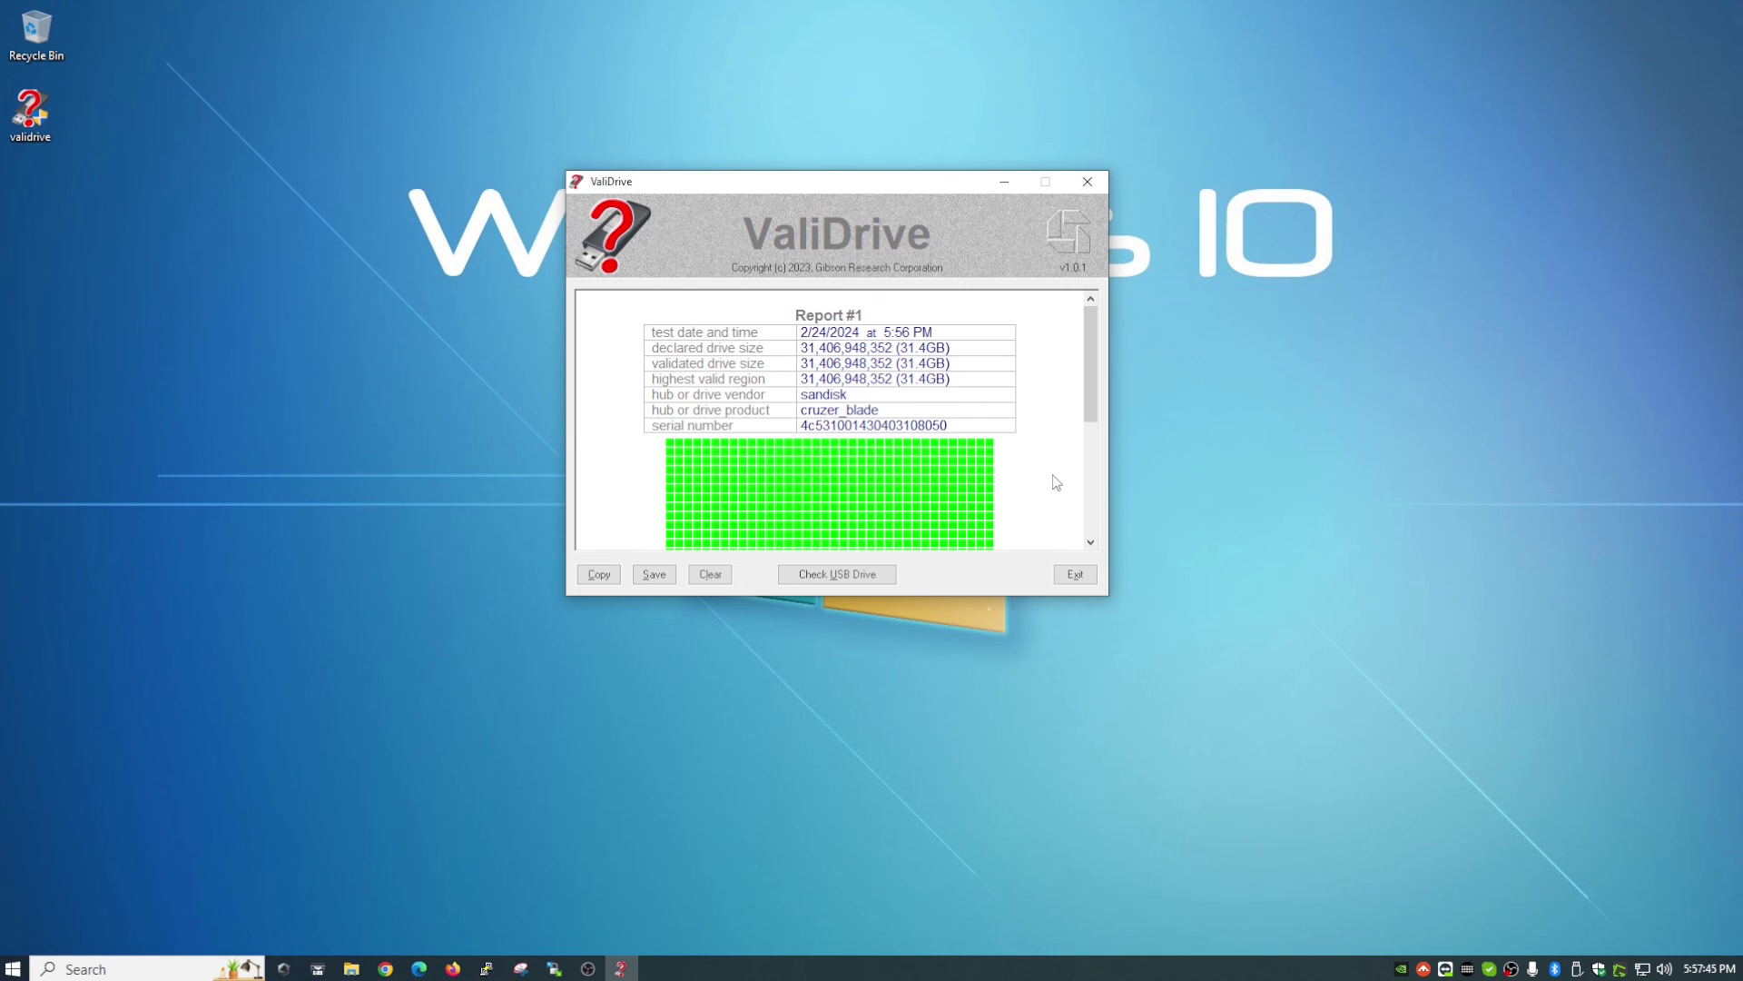